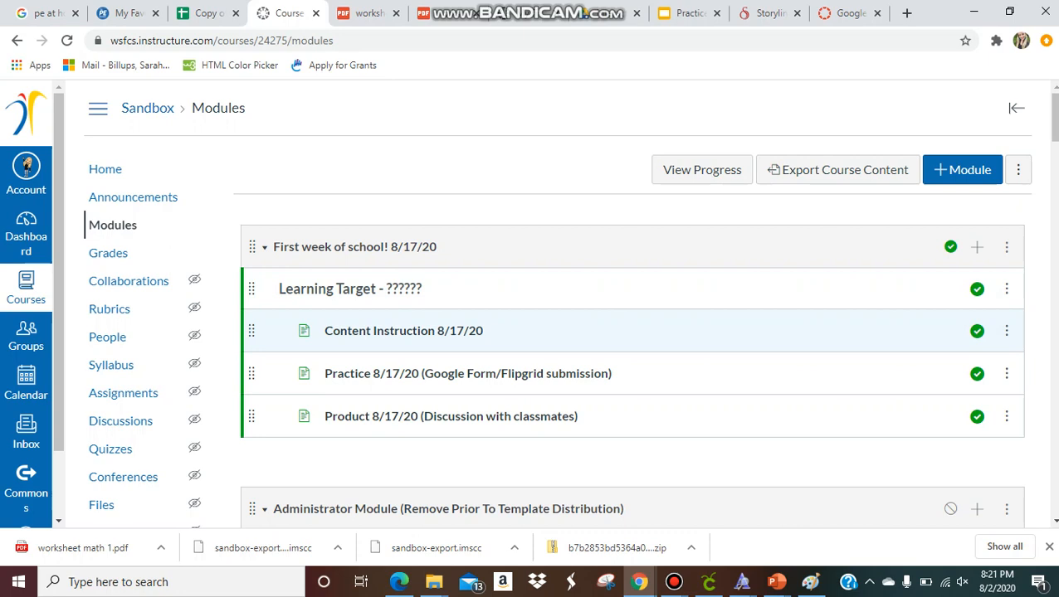
# Review the Content Instruction 8/17/20 page and the layout of the First week of school! module
pyautogui.click(403, 331)
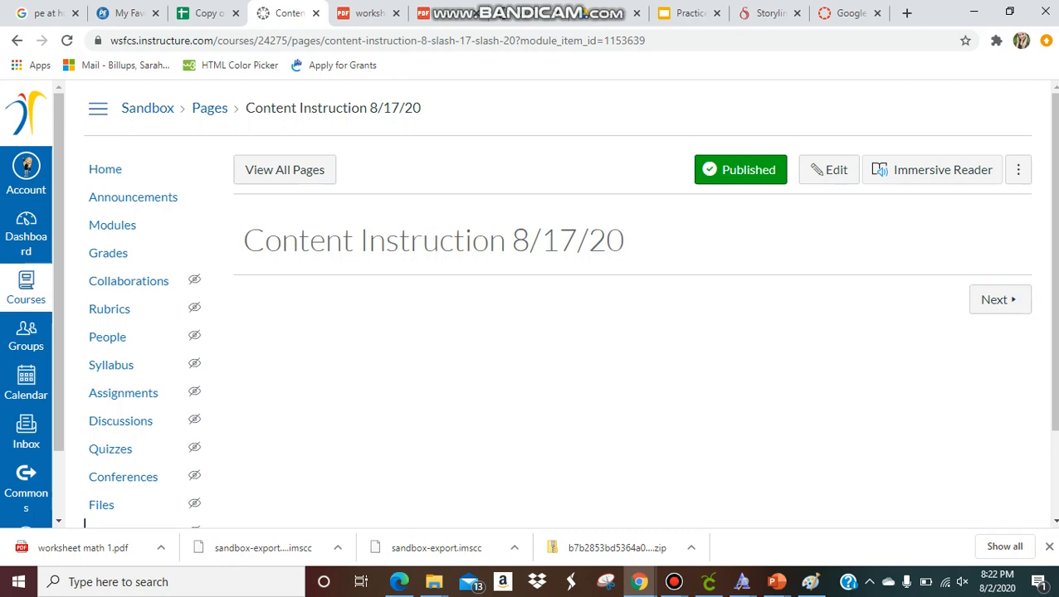
pyautogui.click(16, 41)
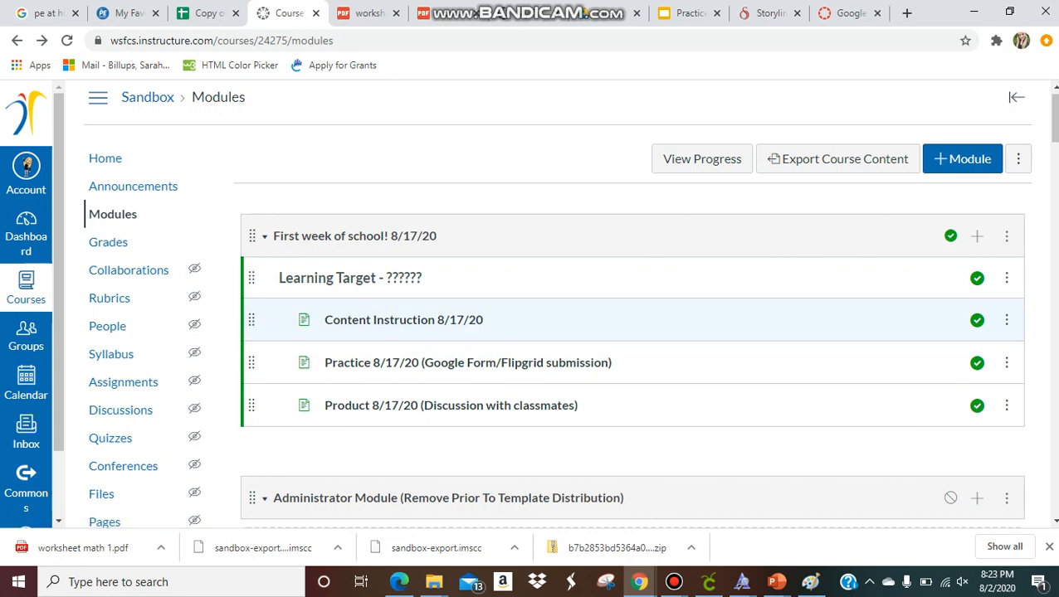
pyautogui.scroll(-2, 407, 286)
pyautogui.scroll(1, 407, 286)
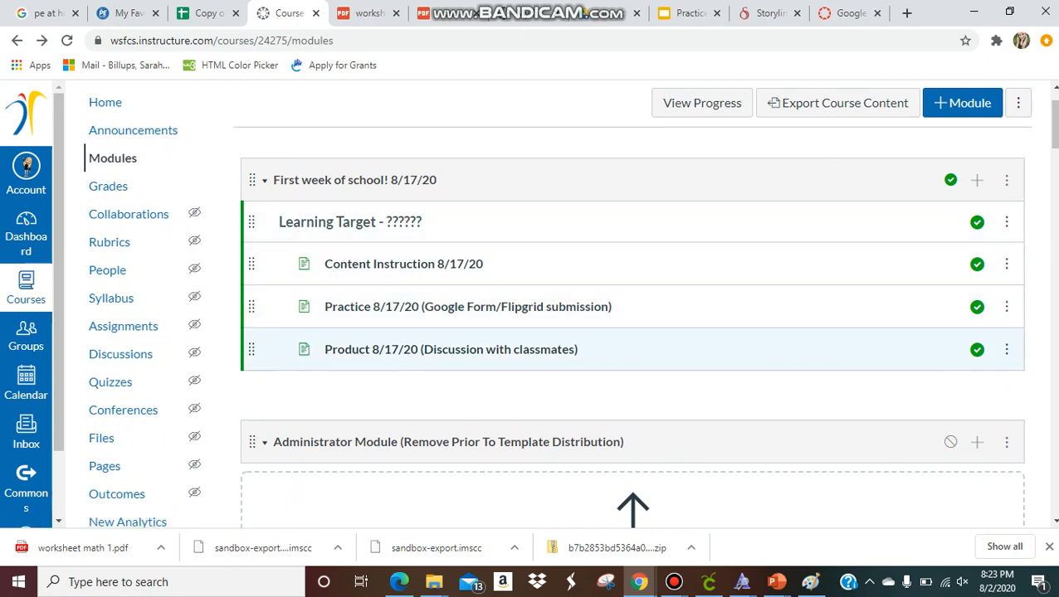
pyautogui.scroll(1, 631, 332)
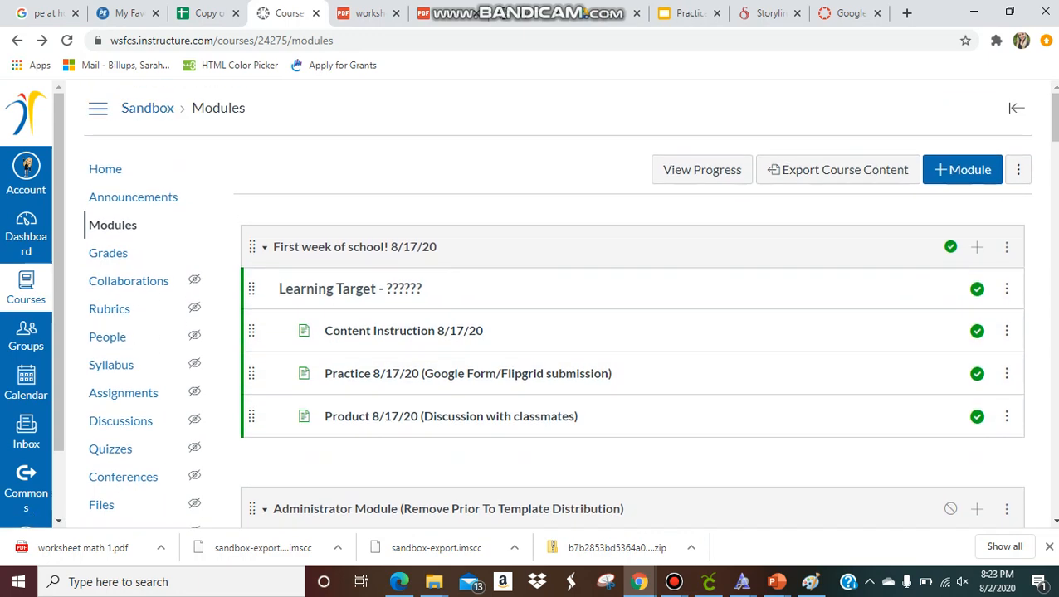
# Start a new module named "Math for 8/320" and lock it until Aug 3, 2020
pyautogui.click(963, 170)
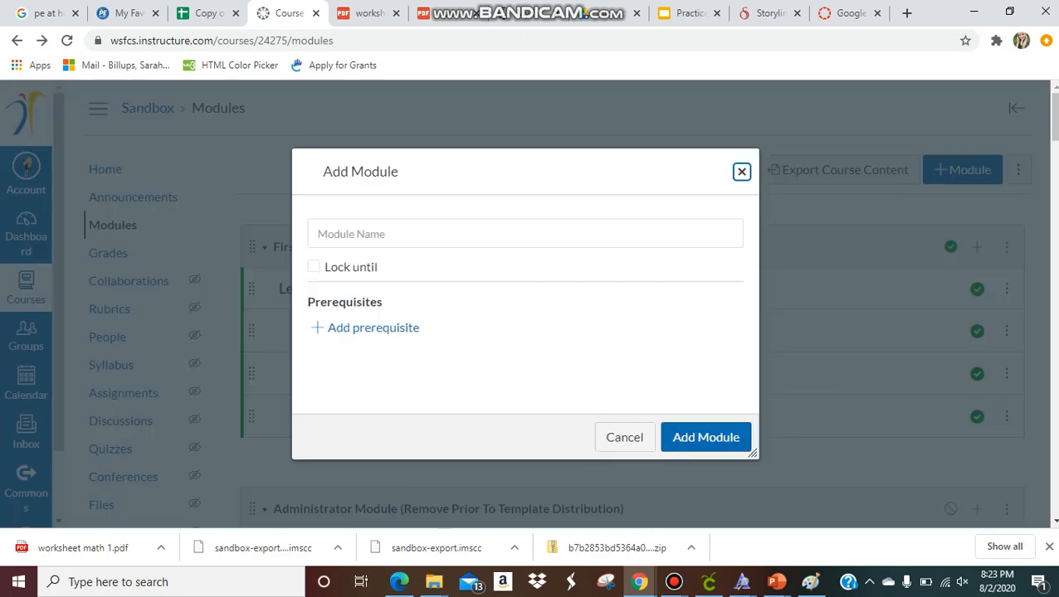
pyautogui.click(524, 234)
pyautogui.write('Math ')
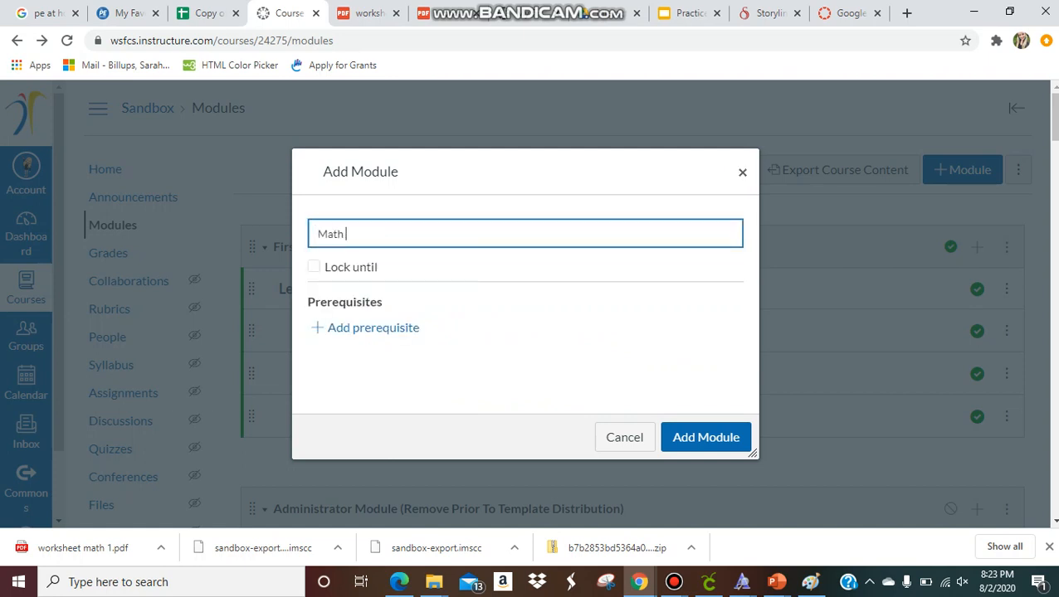
pyautogui.write('for 8/320')
pyautogui.click(313, 267)
pyautogui.click(499, 297)
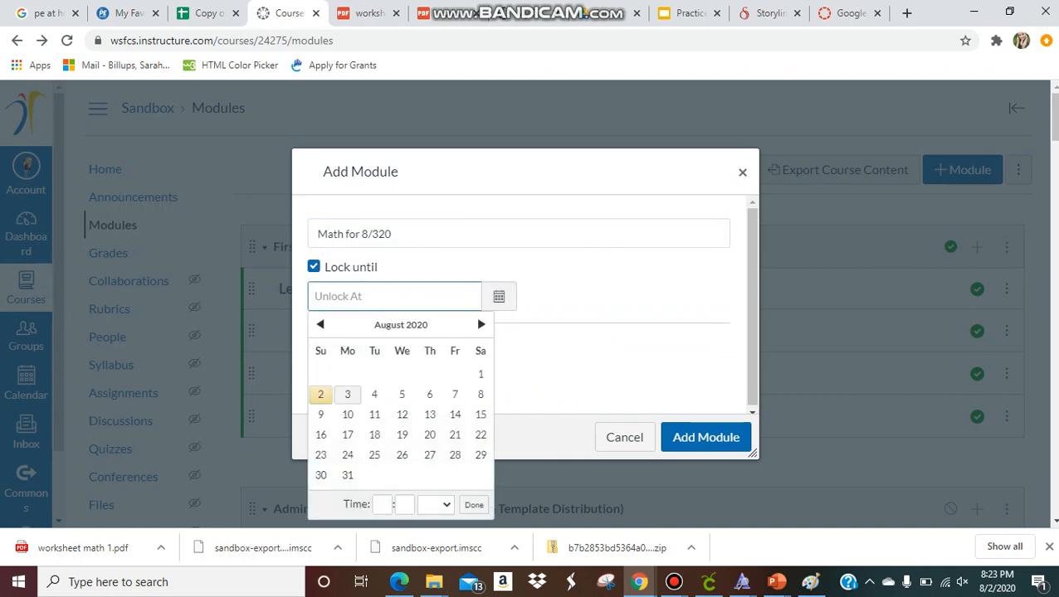
pyautogui.click(347, 395)
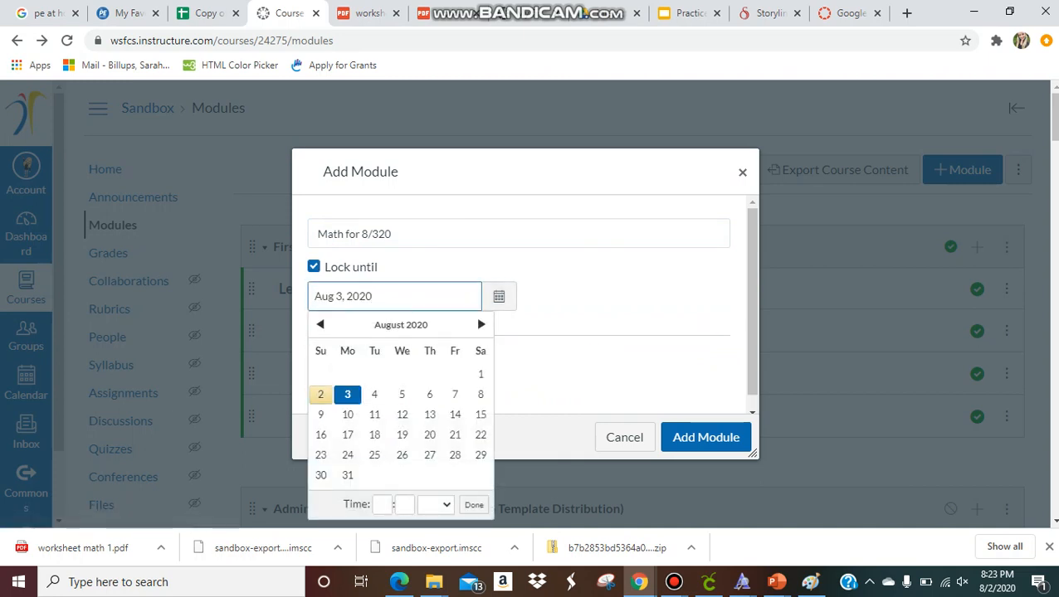
pyautogui.click(474, 504)
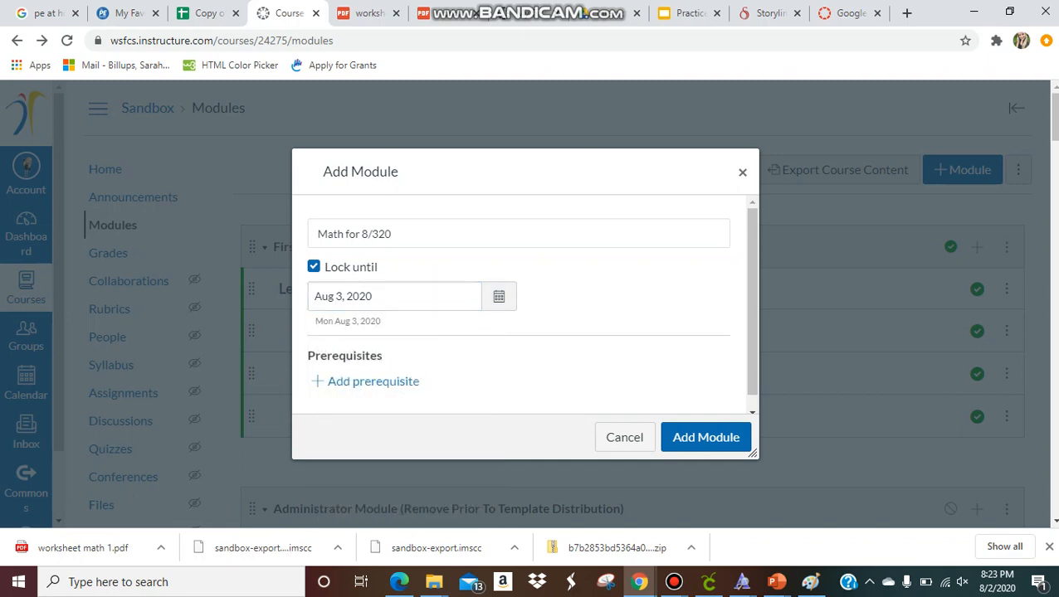
# Set the new module's unlock time on Aug 3, 2020 to 8:00 am
pyautogui.click(499, 296)
pyautogui.click(382, 505)
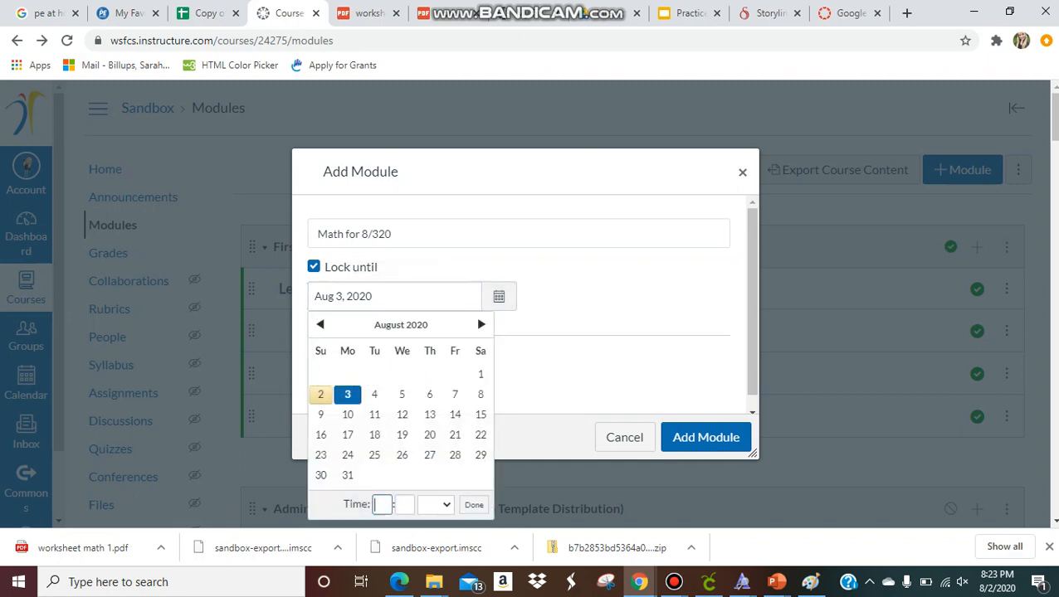
pyautogui.write('8:')
pyautogui.write('00')
pyautogui.press('BackSpace')
pyautogui.press('BackSpace')
pyautogui.press('BackSpace')
pyautogui.click(436, 506)
pyautogui.click(404, 504)
pyautogui.write('00')
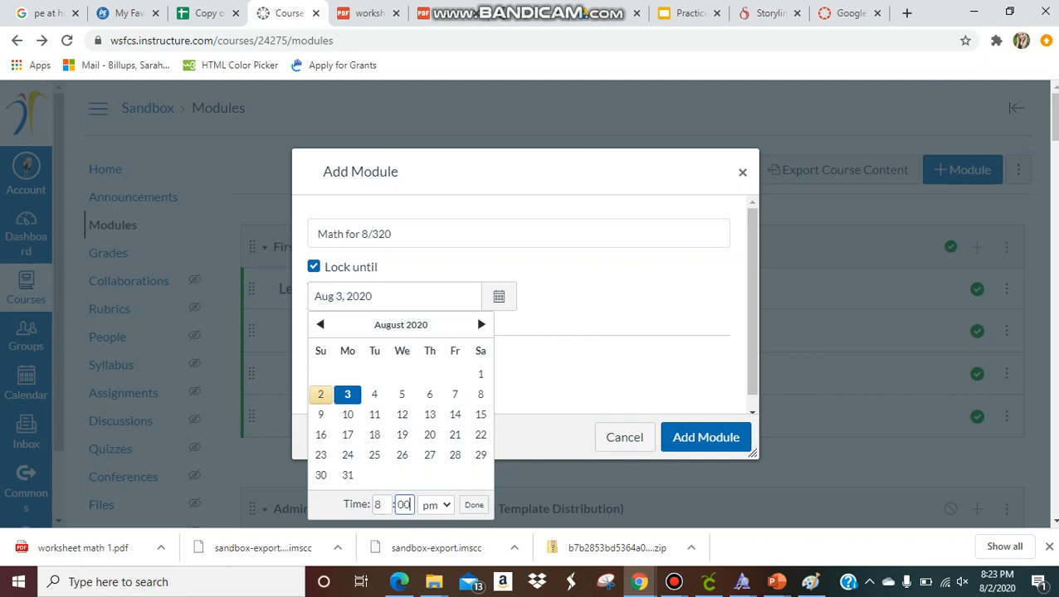
pyautogui.click(436, 505)
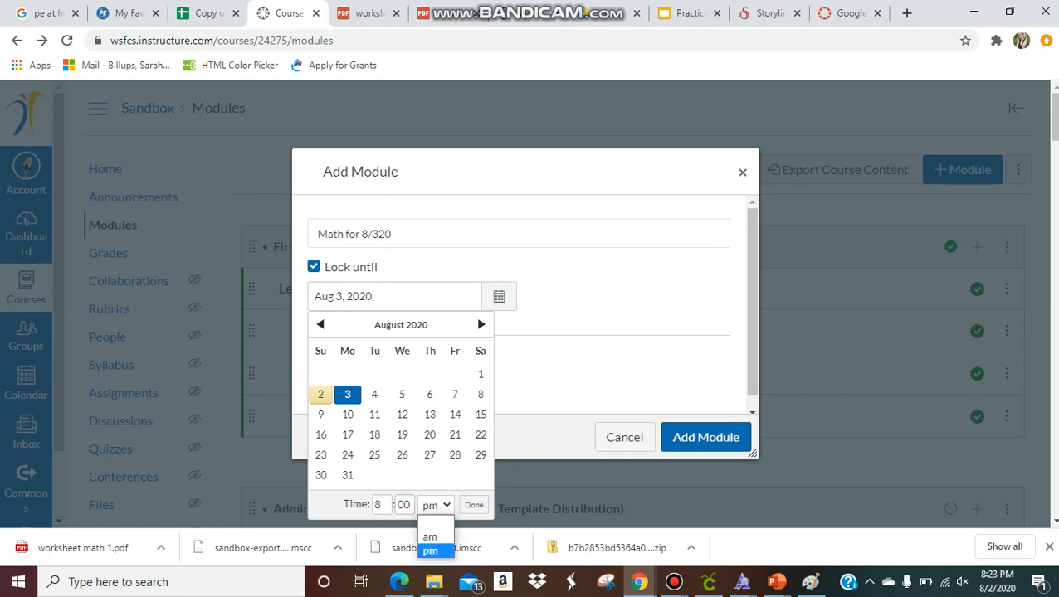
pyautogui.click(430, 537)
pyautogui.click(474, 506)
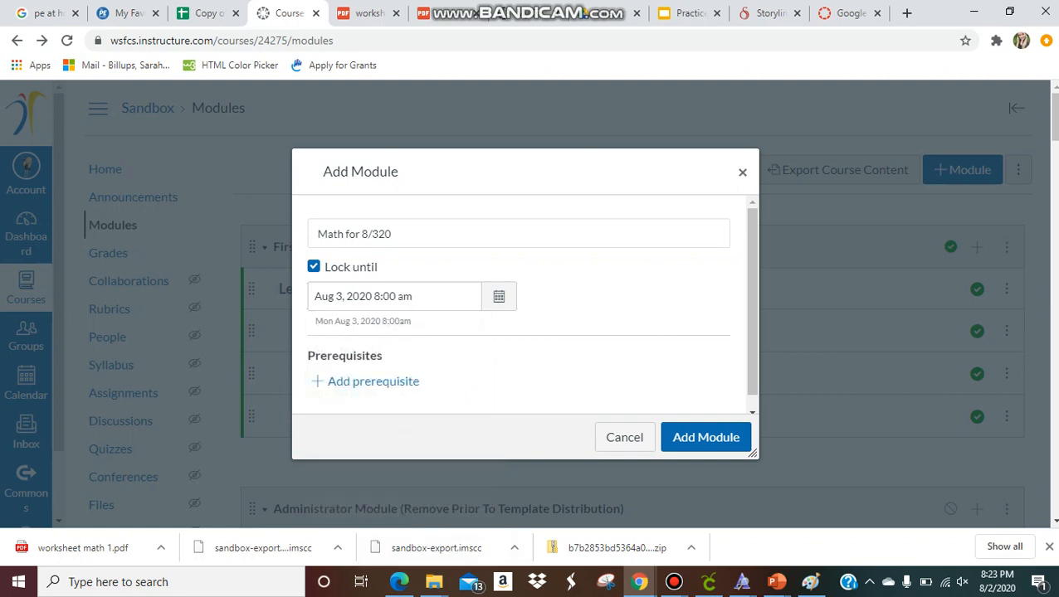
# Correct the module name to "Math for 8/3/20" and add the module to the course
pyautogui.click(394, 234)
pyautogui.press('BackSpace')
pyautogui.press('BackSpace')
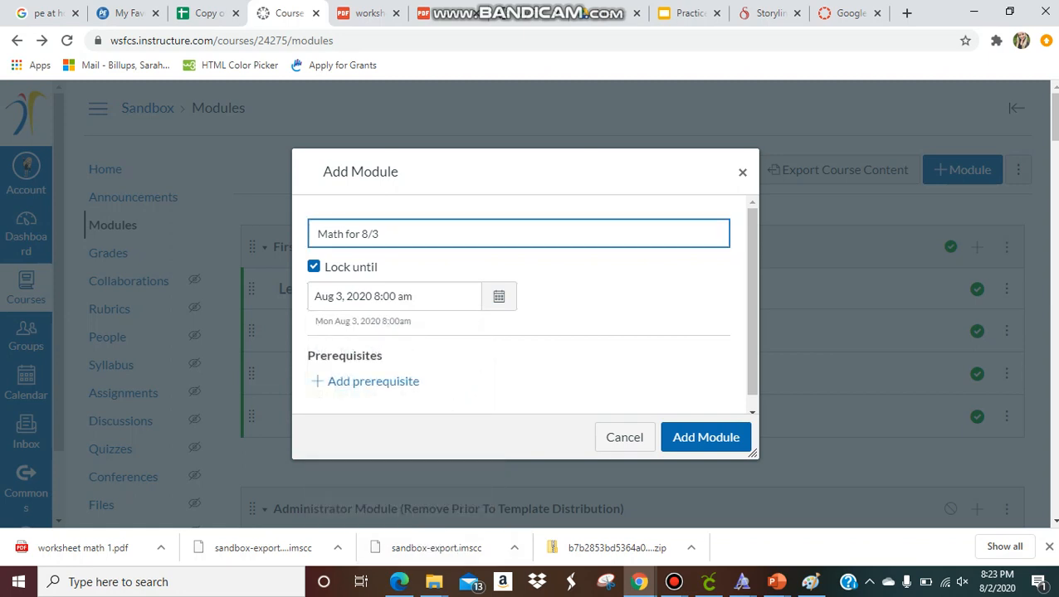
pyautogui.write('/3')
pyautogui.press('BackSpace')
pyautogui.write('20')
pyautogui.press('Return')
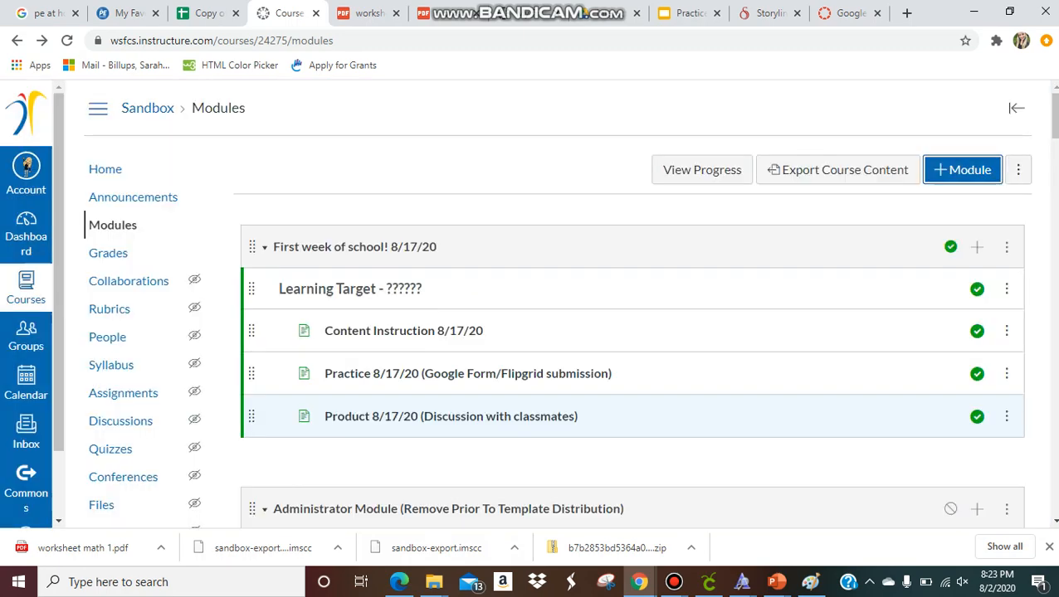
# Add an unindented text header reading "I can add one digit + one digit numbers" to the Math for 8/3/20 module
pyautogui.scroll(-20, 632, 415)
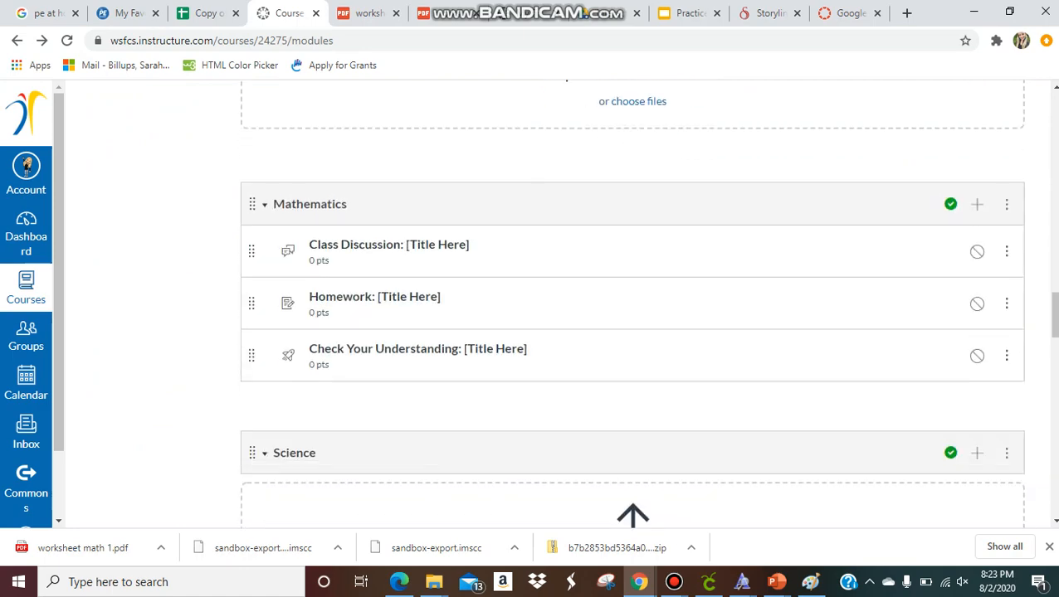
pyautogui.scroll(-20, 632, 332)
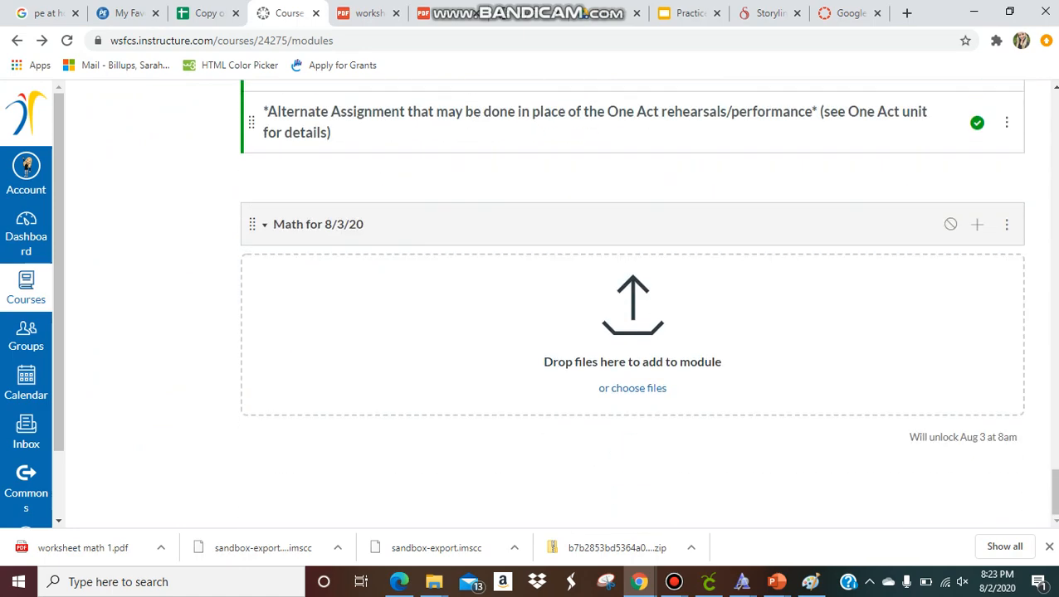
pyautogui.click(977, 225)
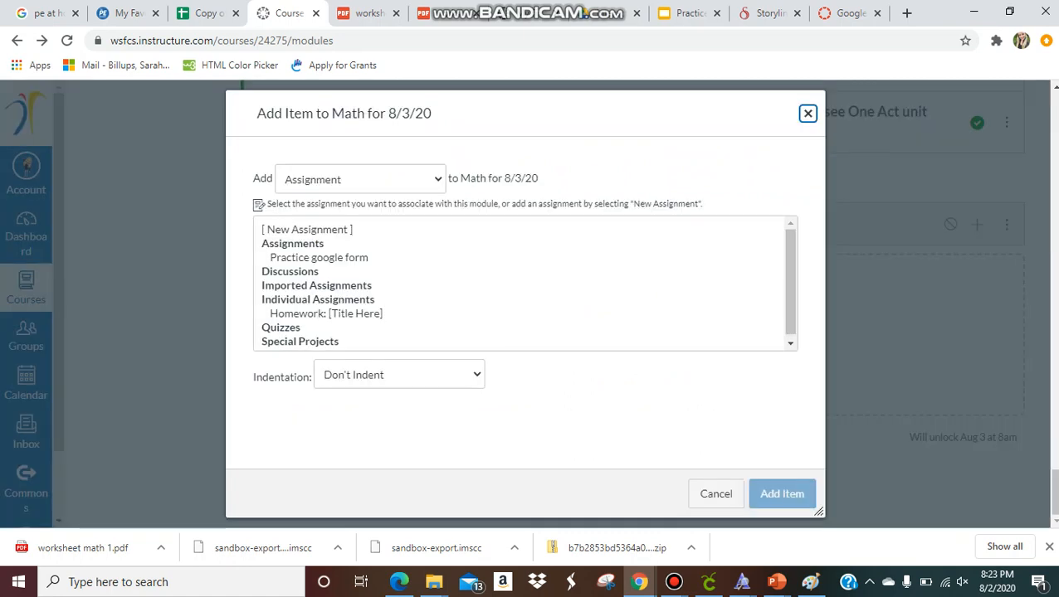
pyautogui.click(360, 179)
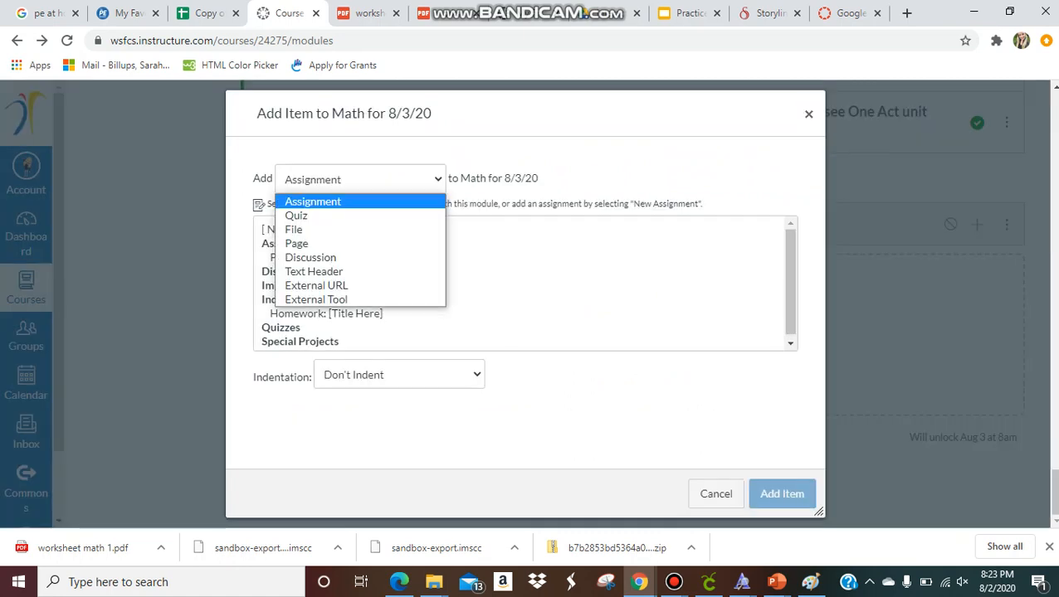
pyautogui.click(313, 271)
pyautogui.click(379, 226)
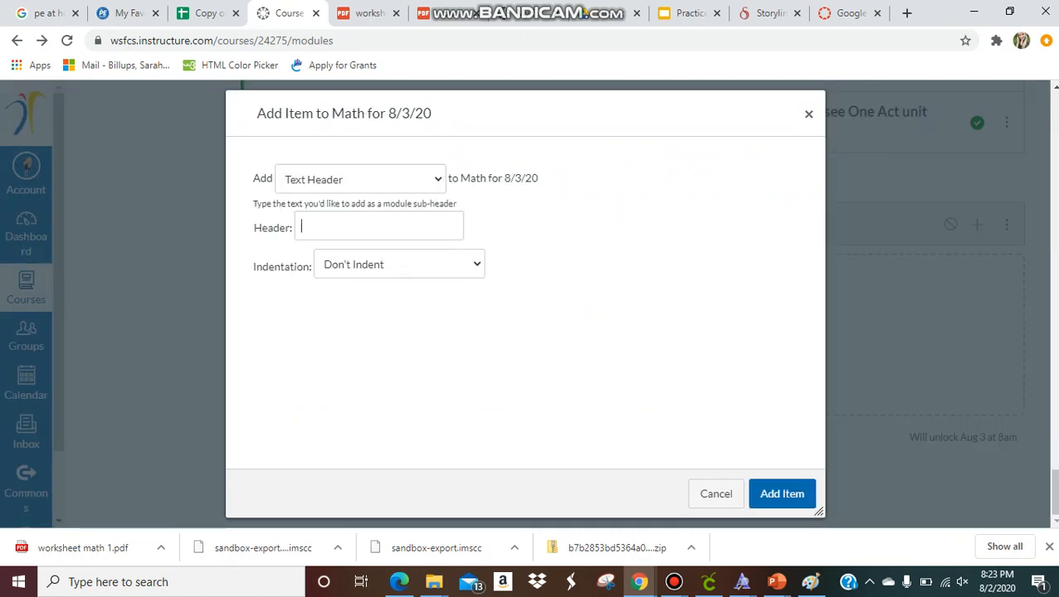
pyautogui.write('I can add ')
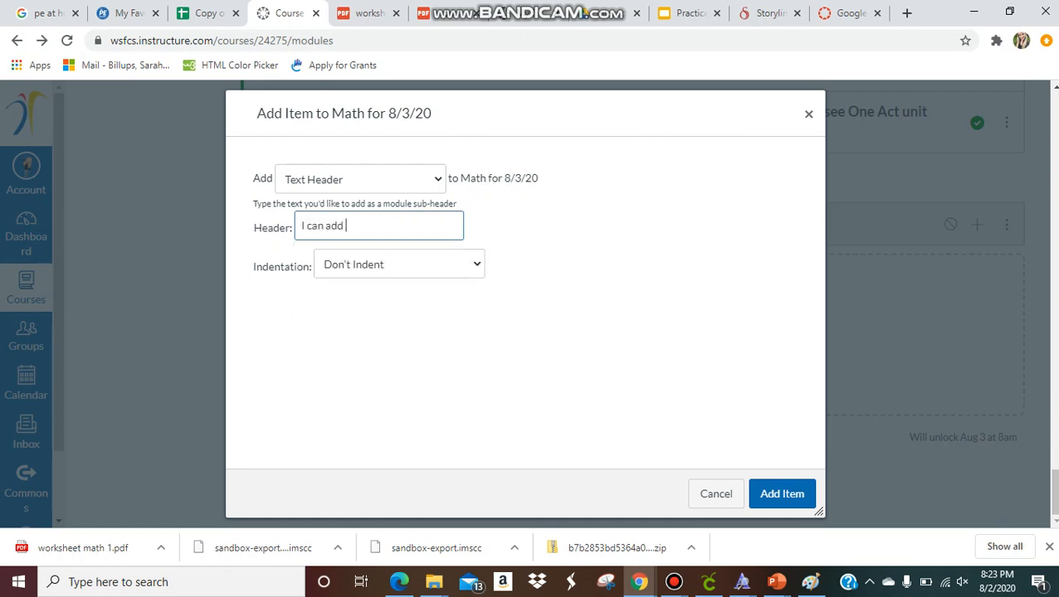
pyautogui.write('one digit + one digit numbers')
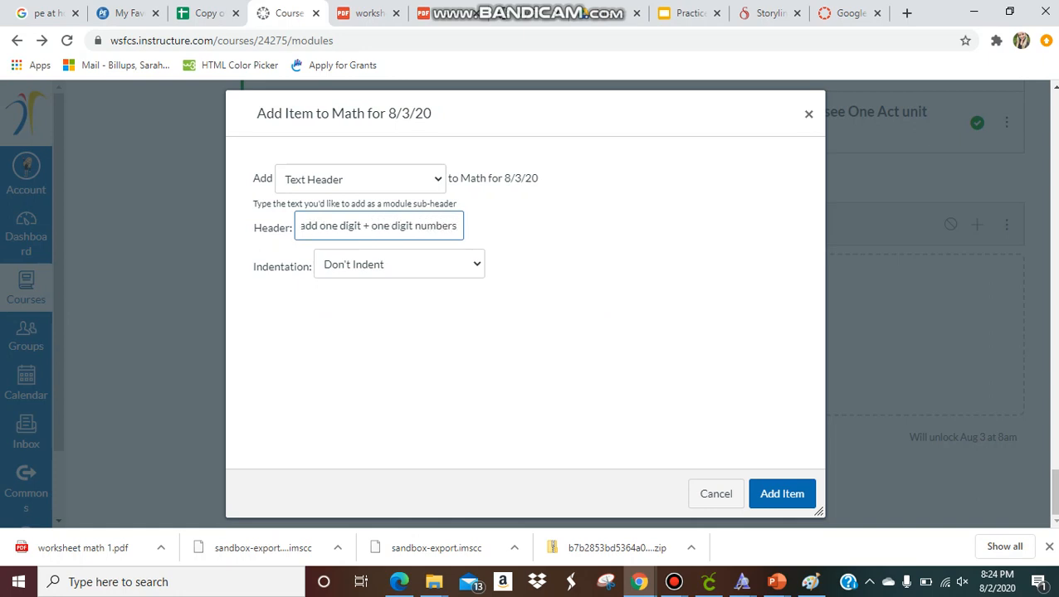
pyautogui.press('Return')
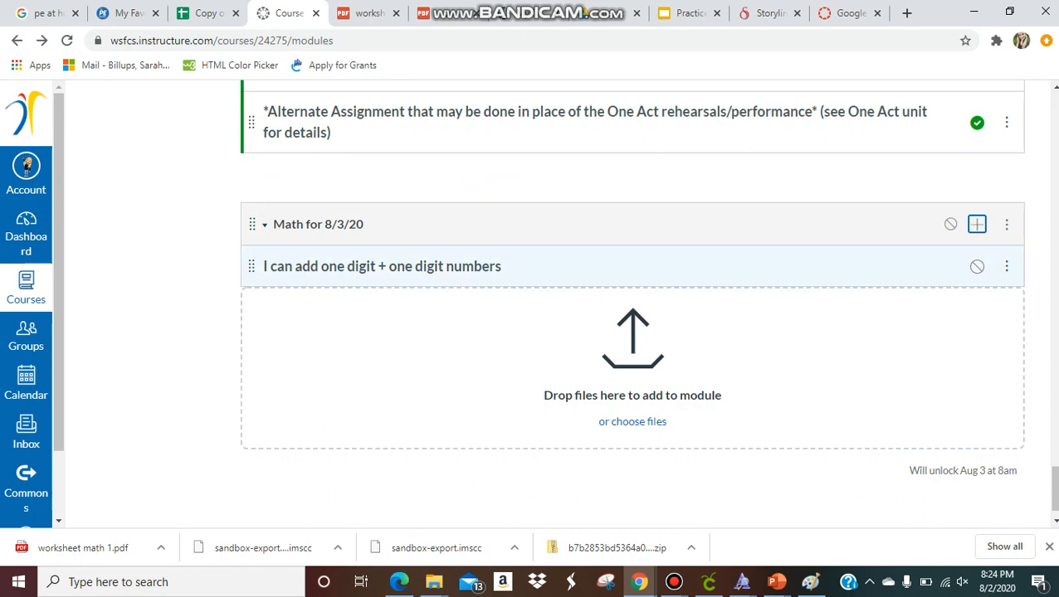
# Set up a new page item for the Math for 8/3/20 module, named "Video showing one digit and one digit addition"
pyautogui.click(977, 224)
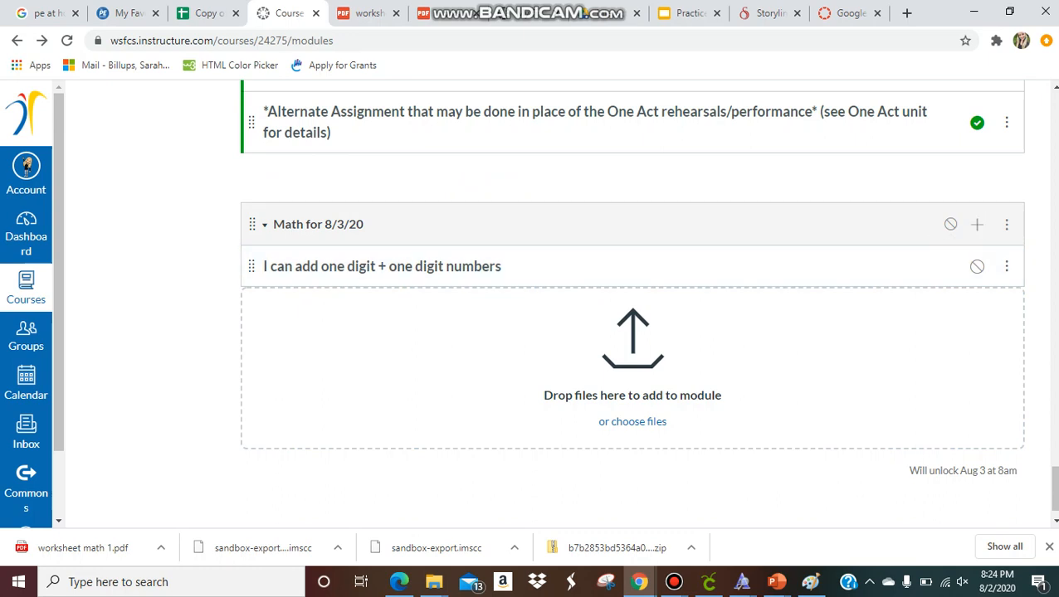
pyautogui.click(360, 179)
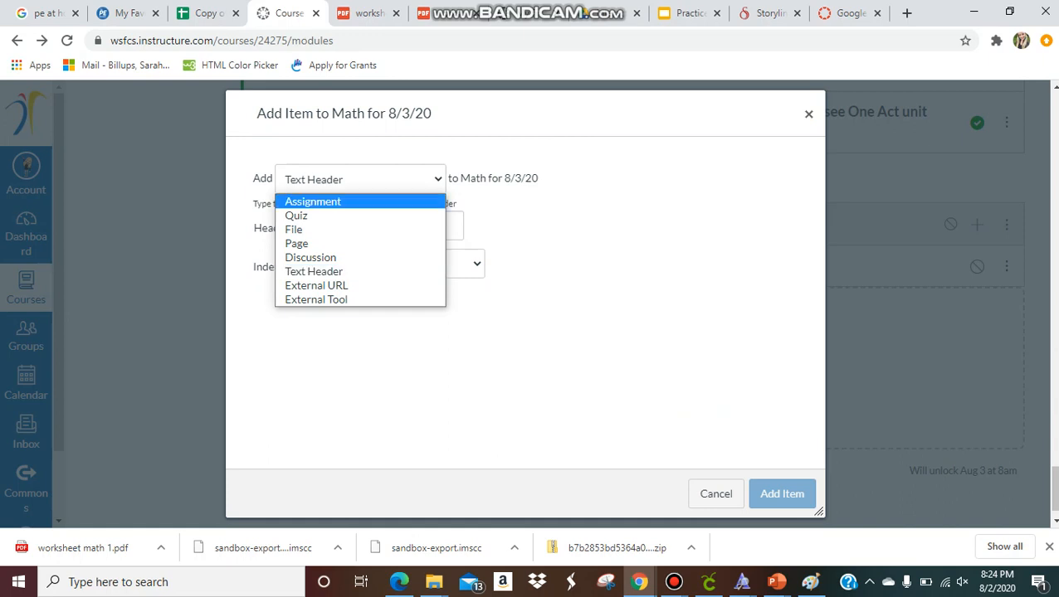
pyautogui.click(360, 243)
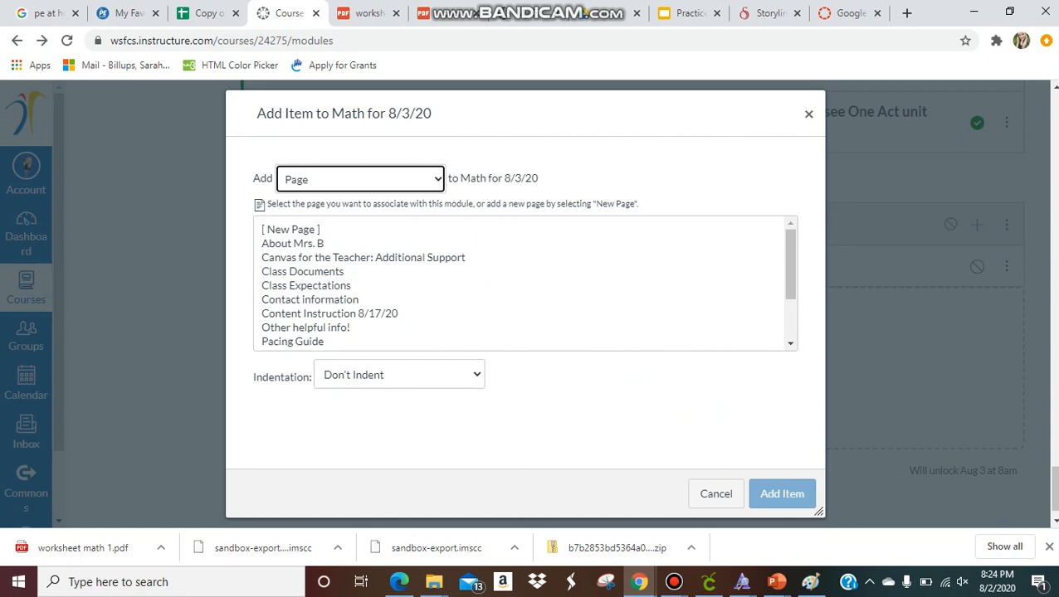
pyautogui.click(290, 229)
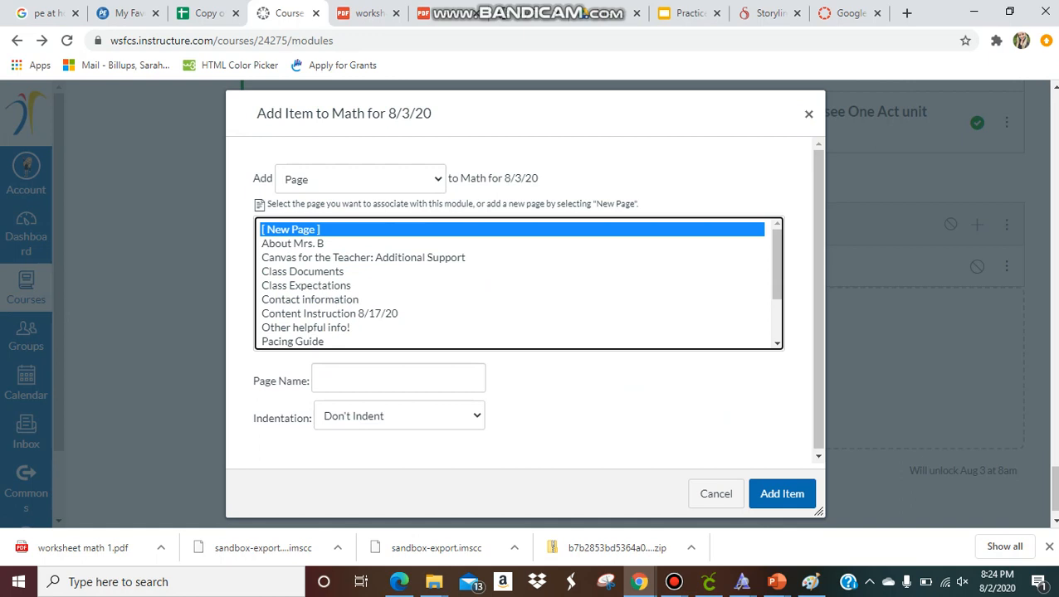
pyautogui.scroll(-1, 519, 284)
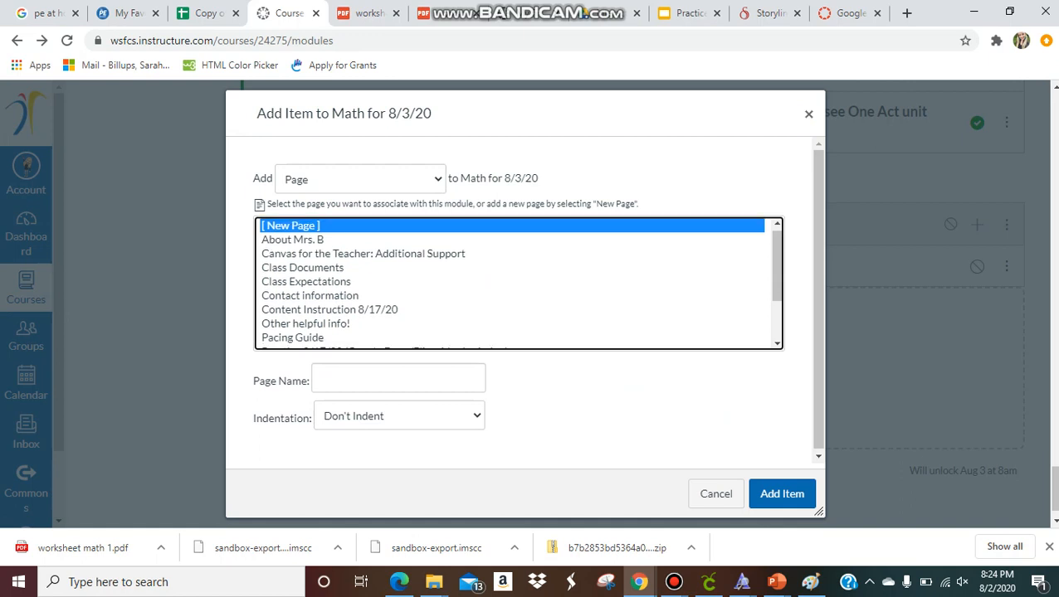
pyautogui.click(398, 378)
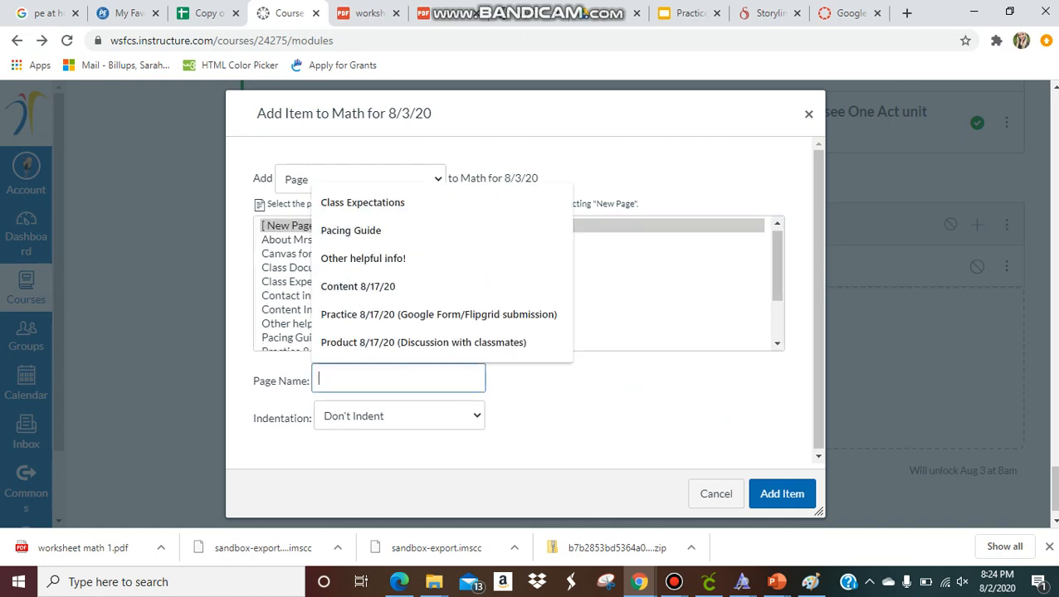
pyautogui.write('Video showing')
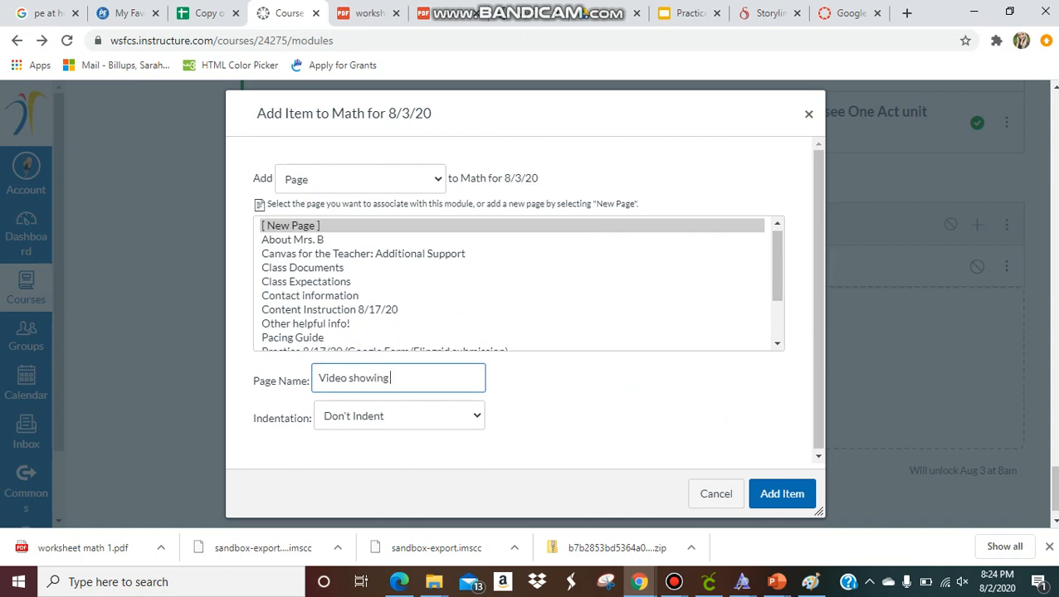
pyautogui.write(' one')
pyautogui.write('t and one digit addition')
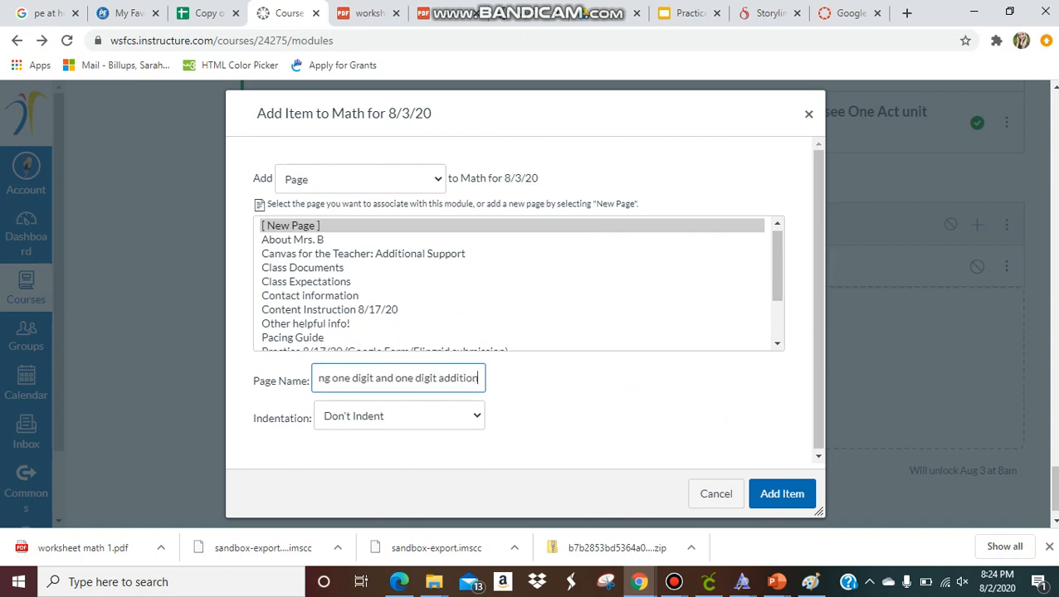
# Indent the new video page 1 level and add it to the module
pyautogui.click(400, 415)
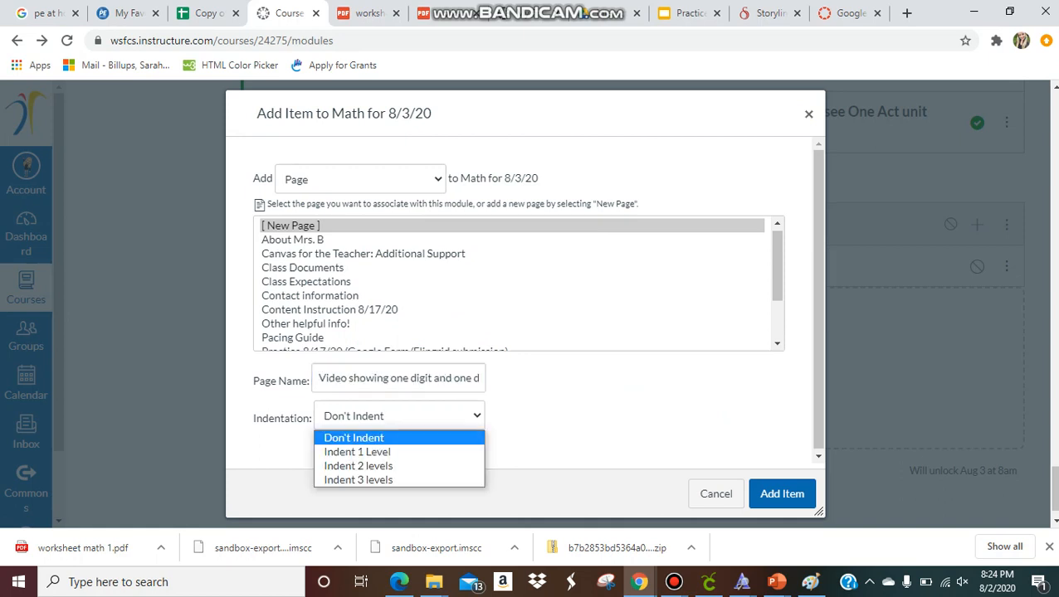
pyautogui.click(400, 415)
pyautogui.click(400, 416)
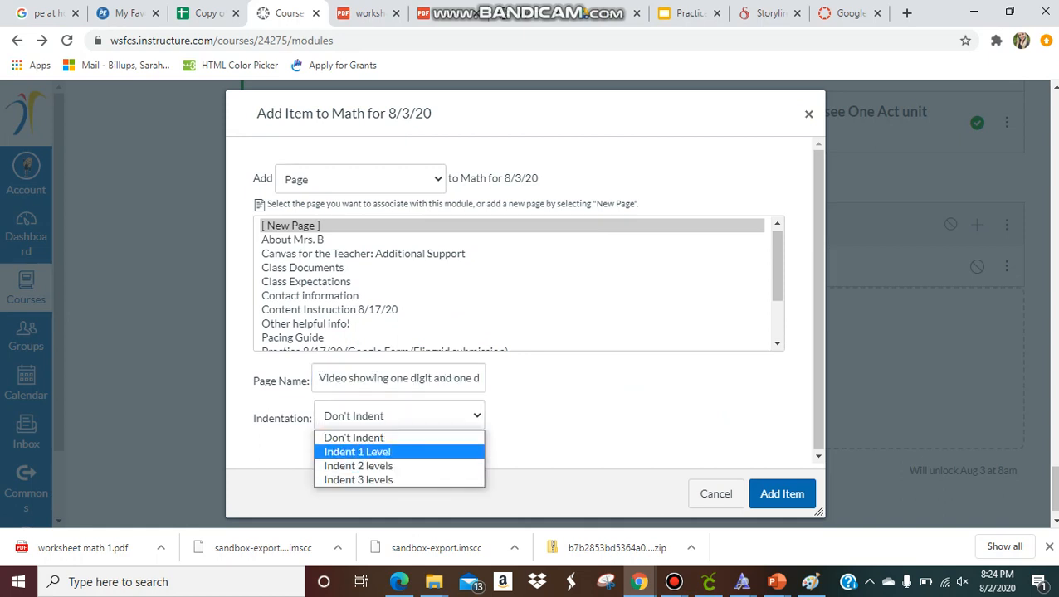
pyautogui.click(357, 452)
pyautogui.click(782, 494)
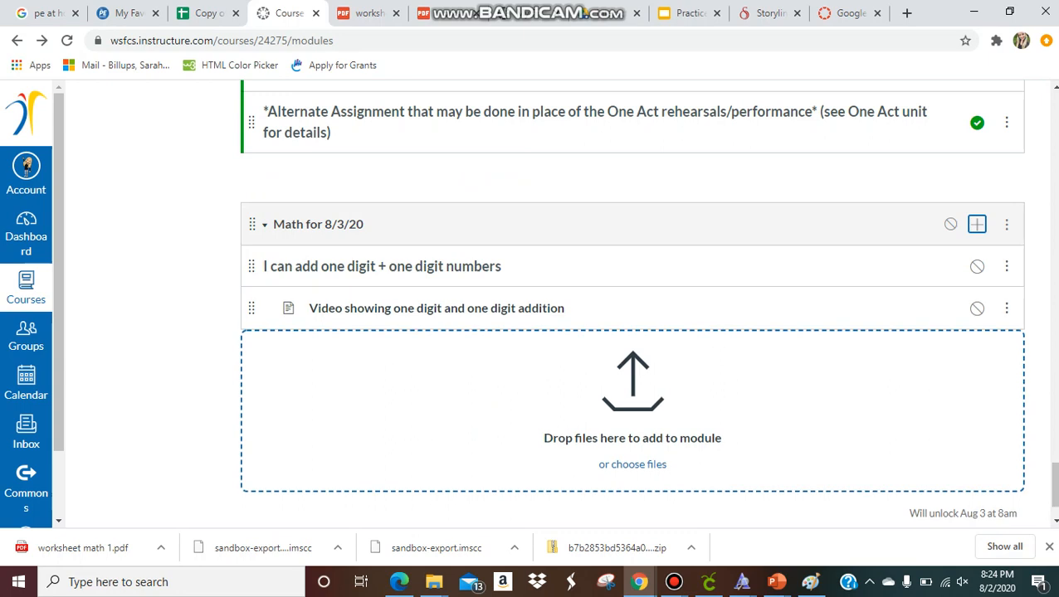
# Add a new assignment named "One digit plus one digit numbers" to the Math for 8/3/20 module, indented 1 level
pyautogui.click(977, 224)
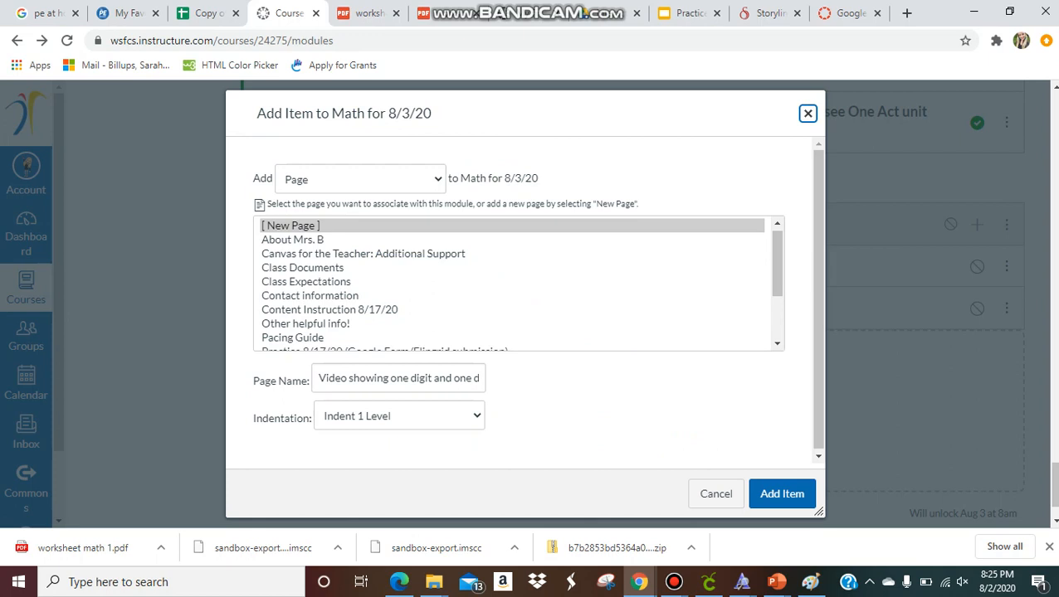
pyautogui.click(360, 179)
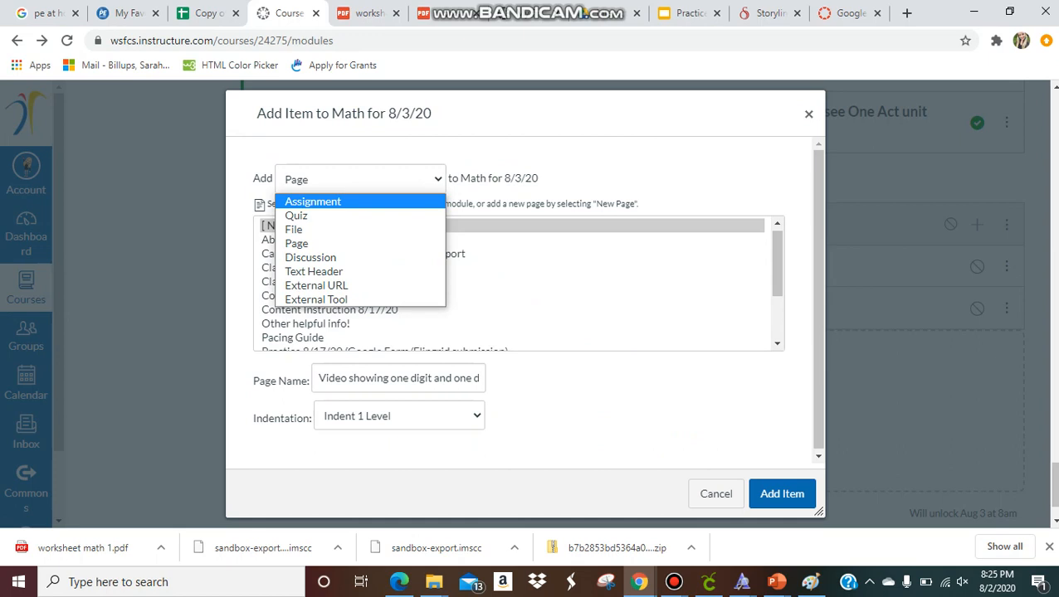
pyautogui.click(313, 201)
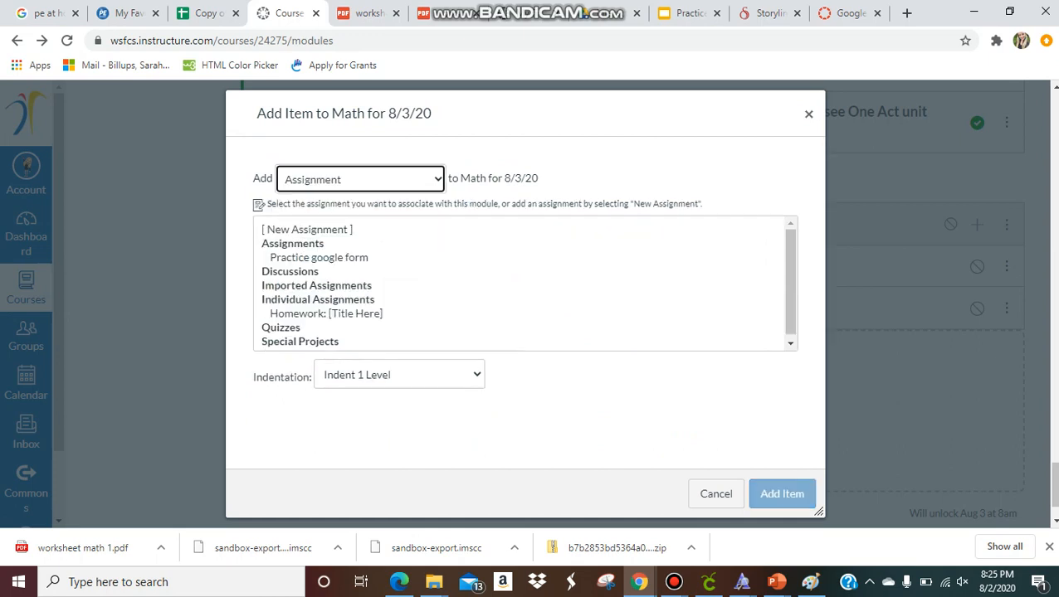
pyautogui.click(307, 230)
pyautogui.click(430, 379)
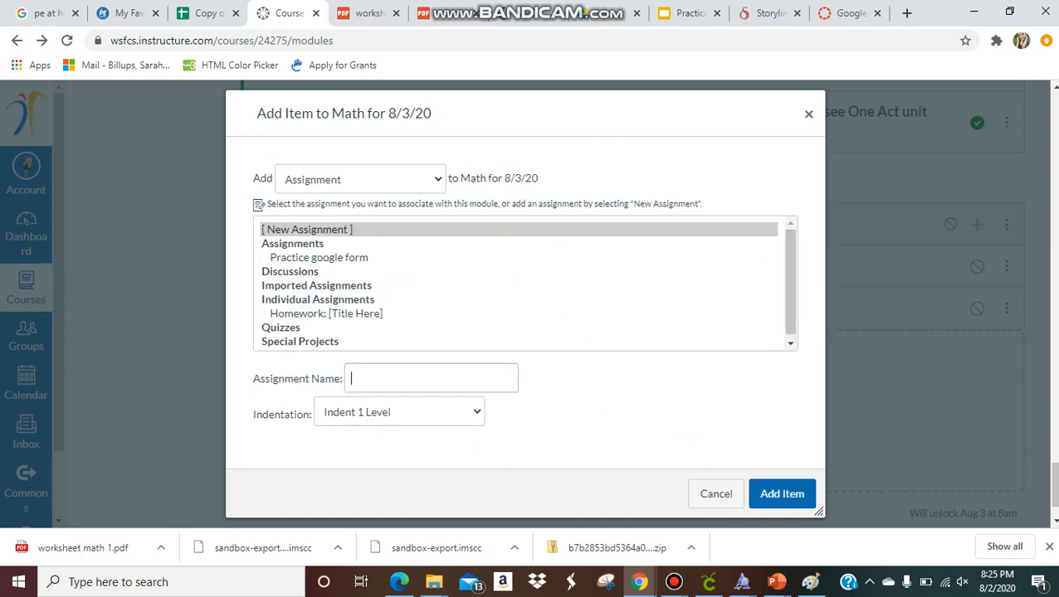
pyautogui.write('One digit p')
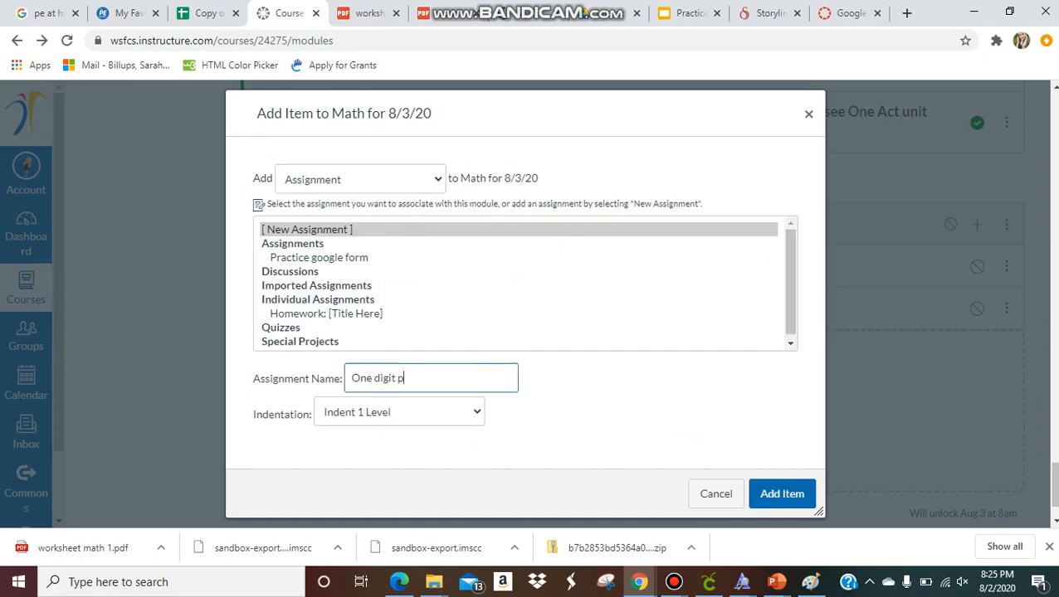
pyautogui.write('lus one digit numbers')
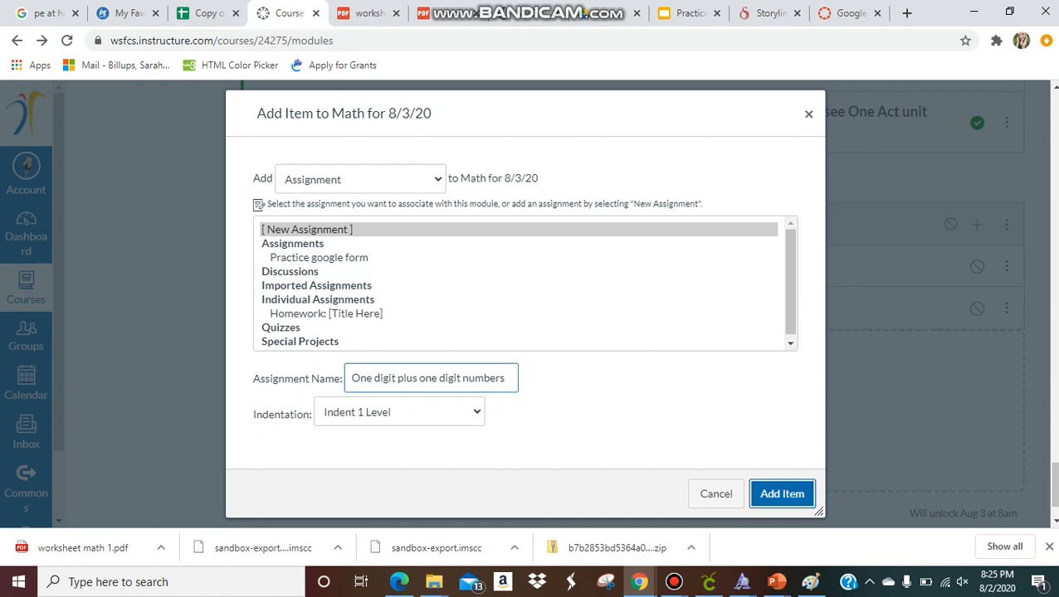
pyautogui.click(781, 494)
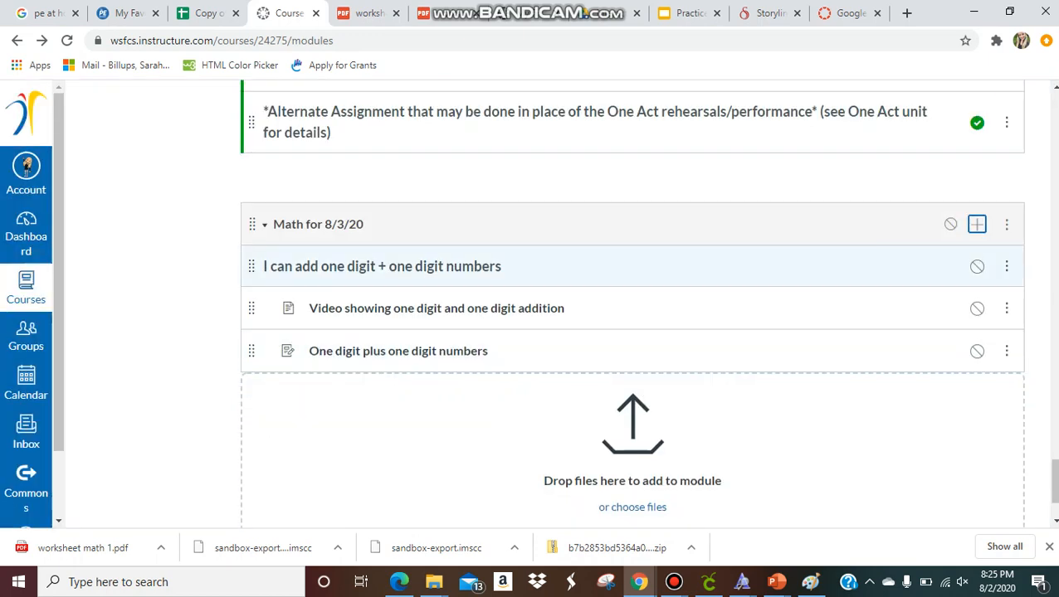
pyautogui.click(977, 225)
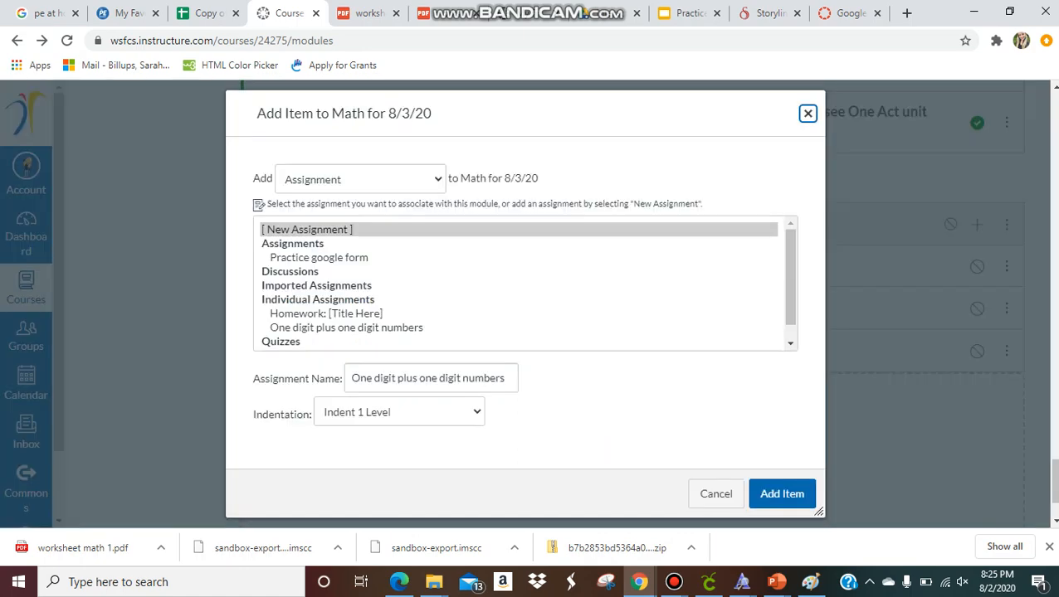
pyautogui.click(715, 494)
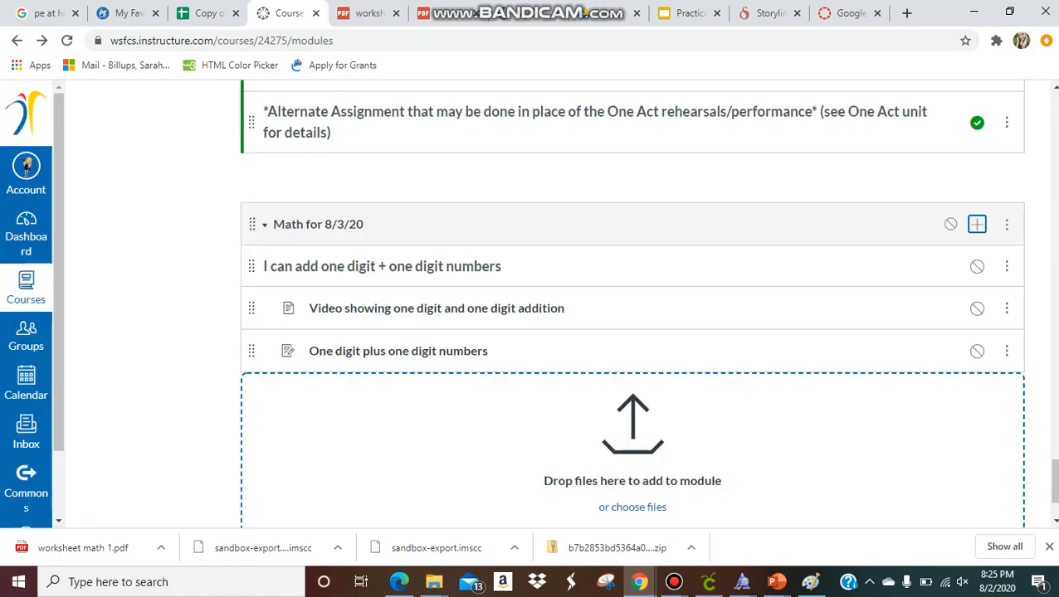
pyautogui.scroll(15, 715, 494)
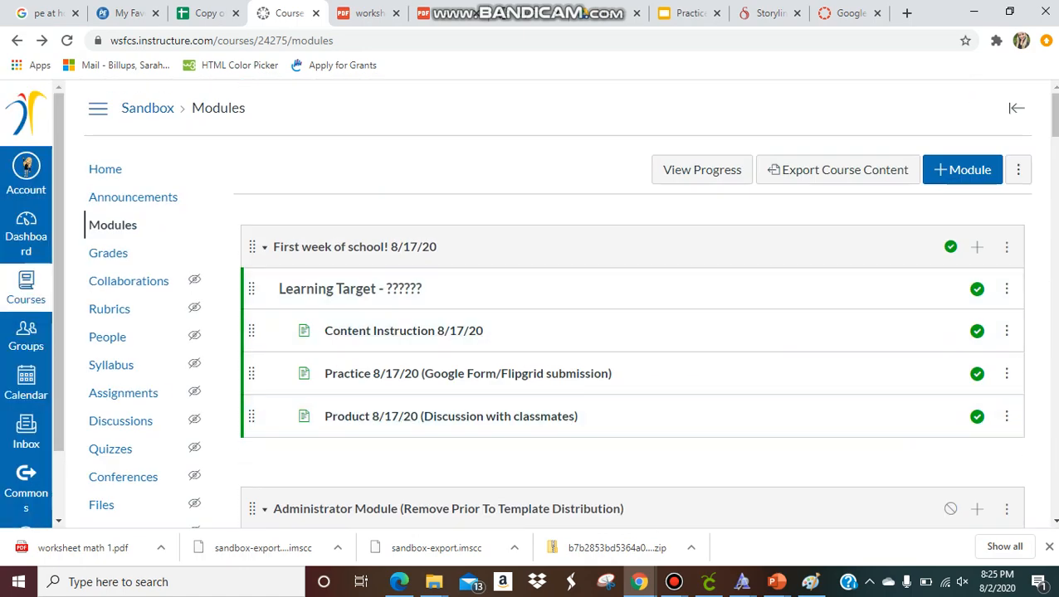
pyautogui.scroll(-10, 632, 373)
pyautogui.scroll(-5, 632, 332)
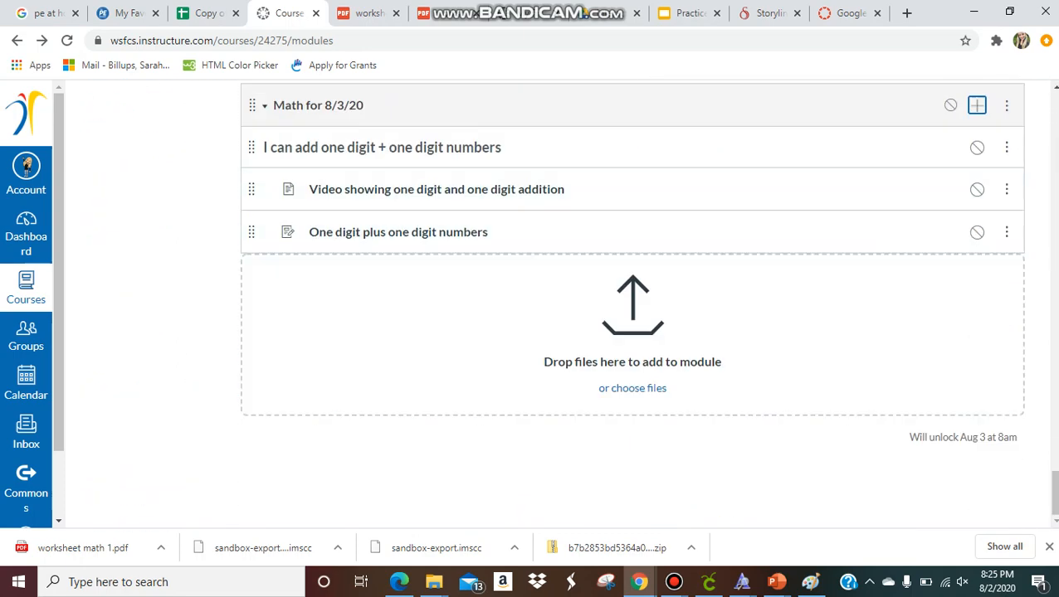
# Add a new discussion topic named "How do you add one digit numbers?" to the Math for 8/3/20 module, indented 1 level
pyautogui.click(977, 106)
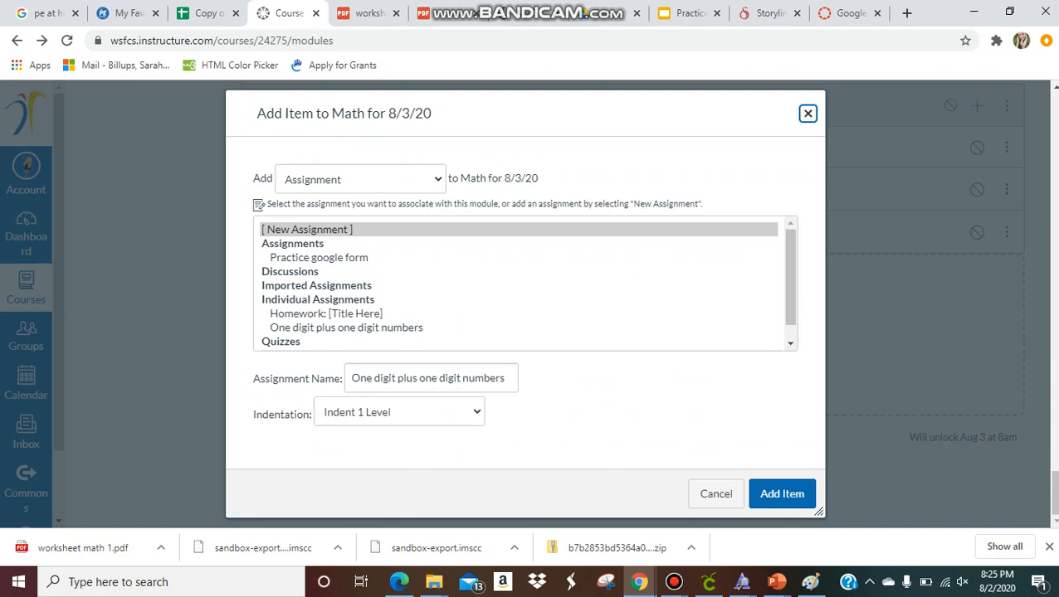
pyautogui.click(361, 179)
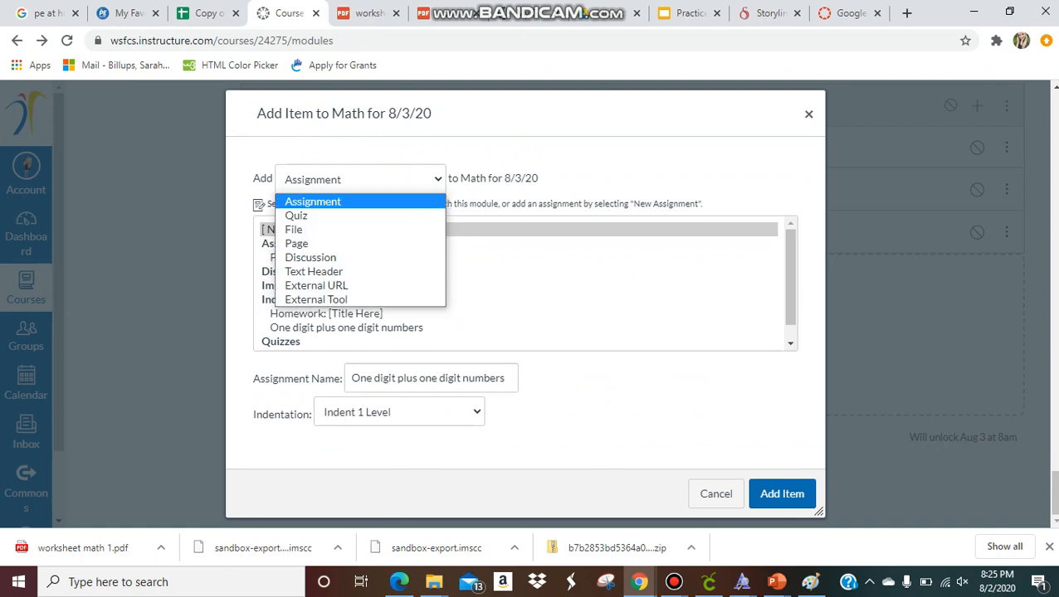
pyautogui.click(310, 257)
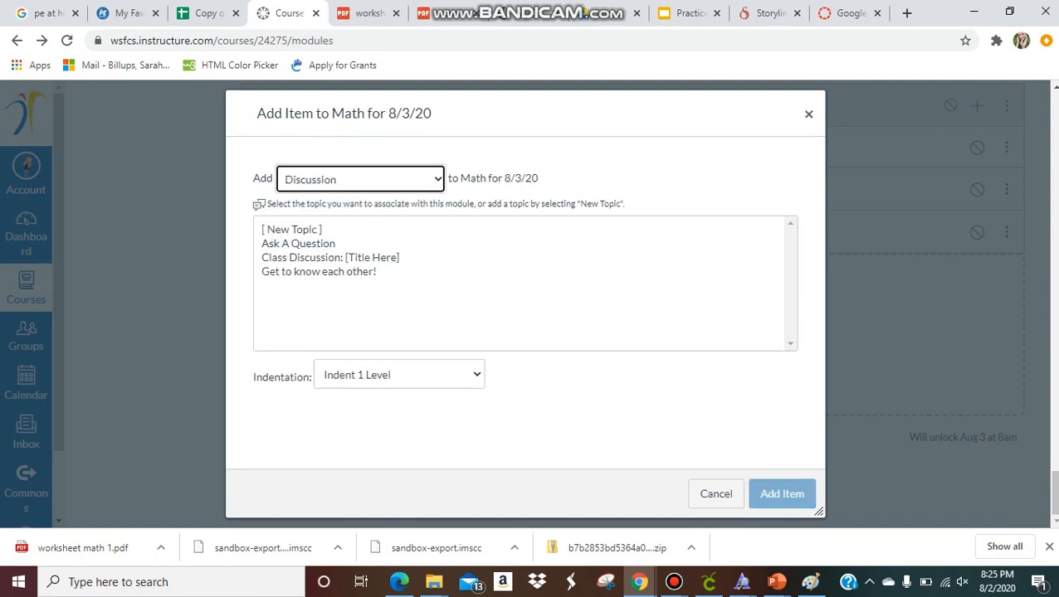
pyautogui.click(292, 230)
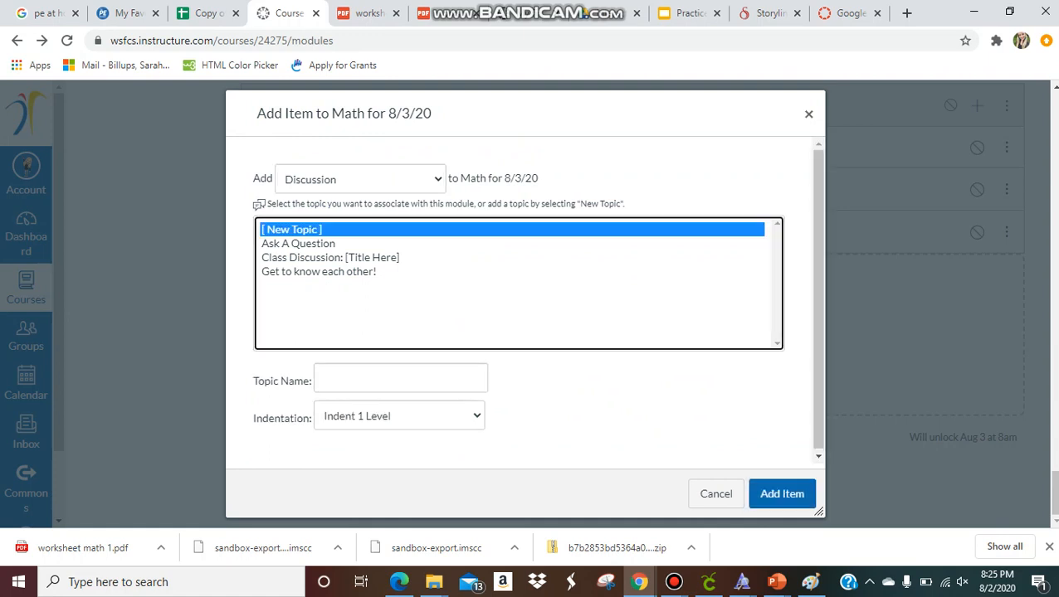
pyautogui.click(400, 378)
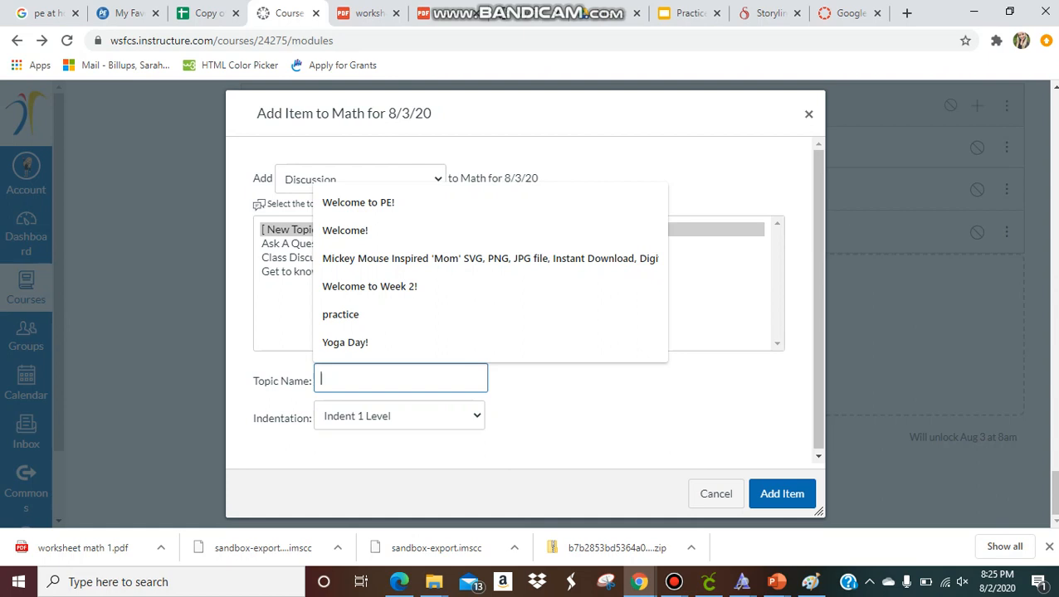
pyautogui.write('How do you so')
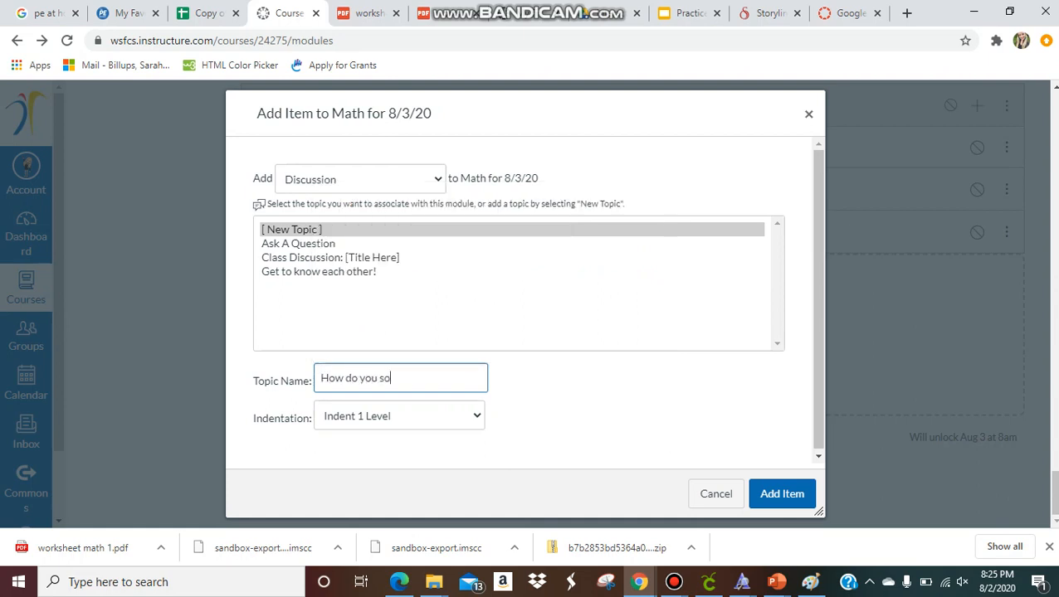
pyautogui.press('BackSpace')
pyautogui.write('add one +')
pyautogui.press('BackSpace')
pyautogui.press('BackSpace')
pyautogui.write('digit numbers?')
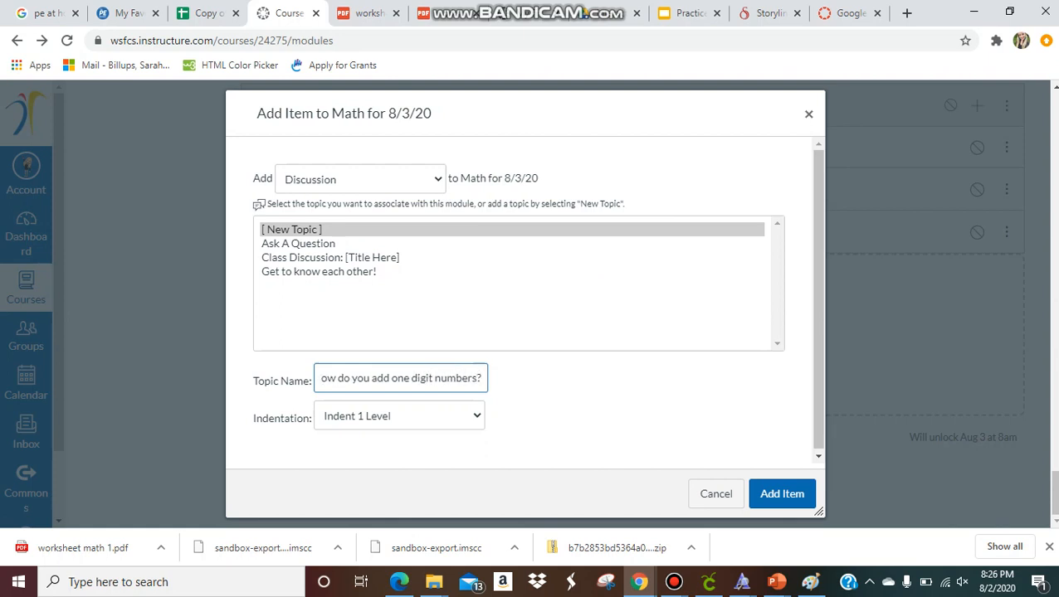
pyautogui.press('Return')
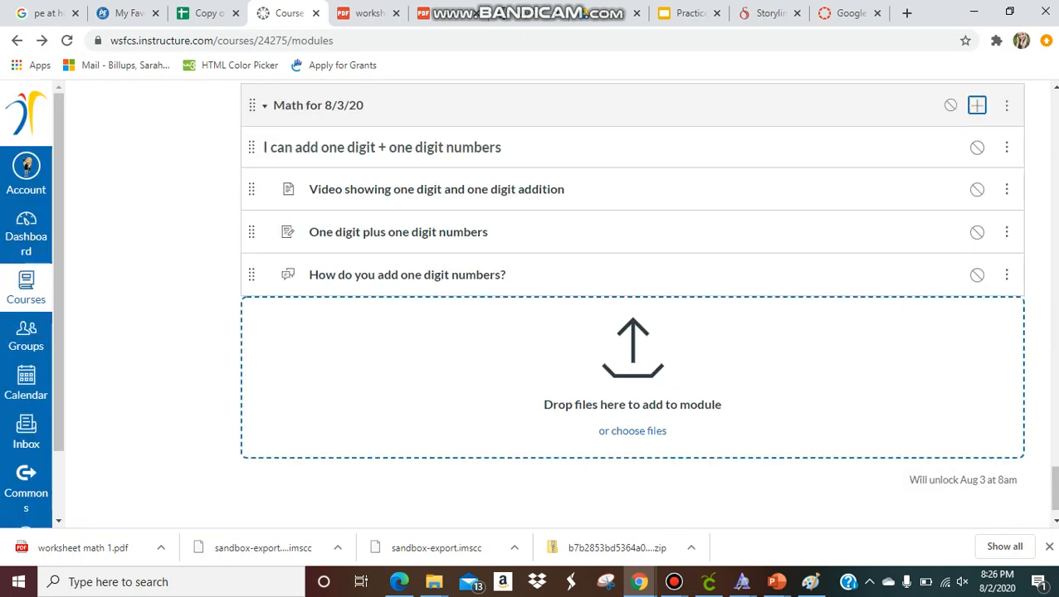